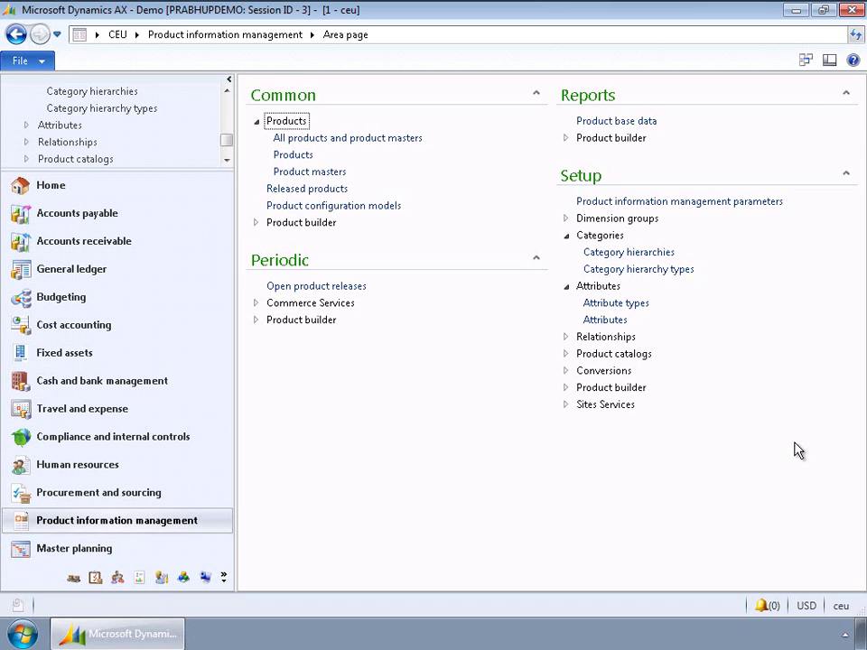
Step: Open Procurement Hierarchy 1 from the category hierarchies and display the category attributes of its Computer > Components category
click(636, 253)
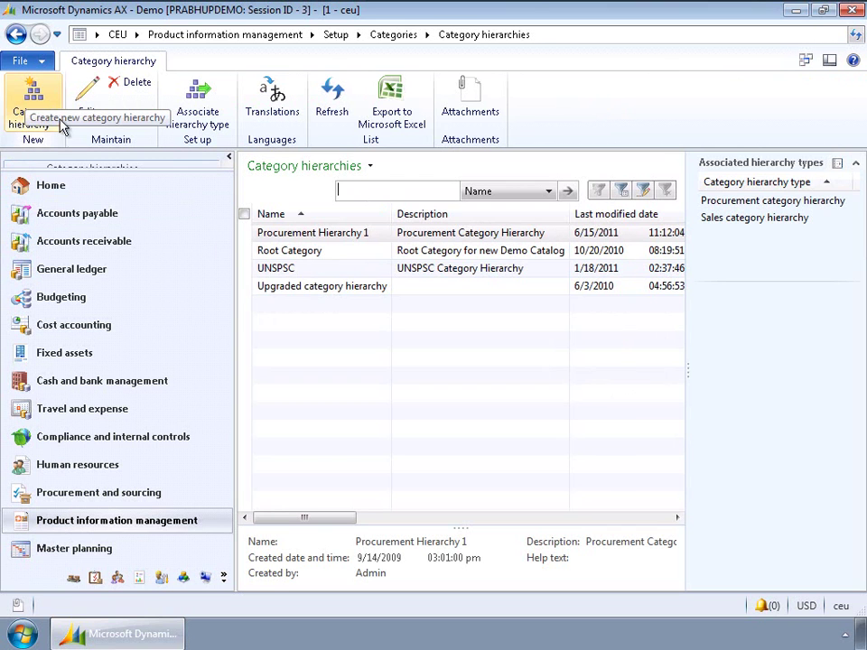
click(307, 232)
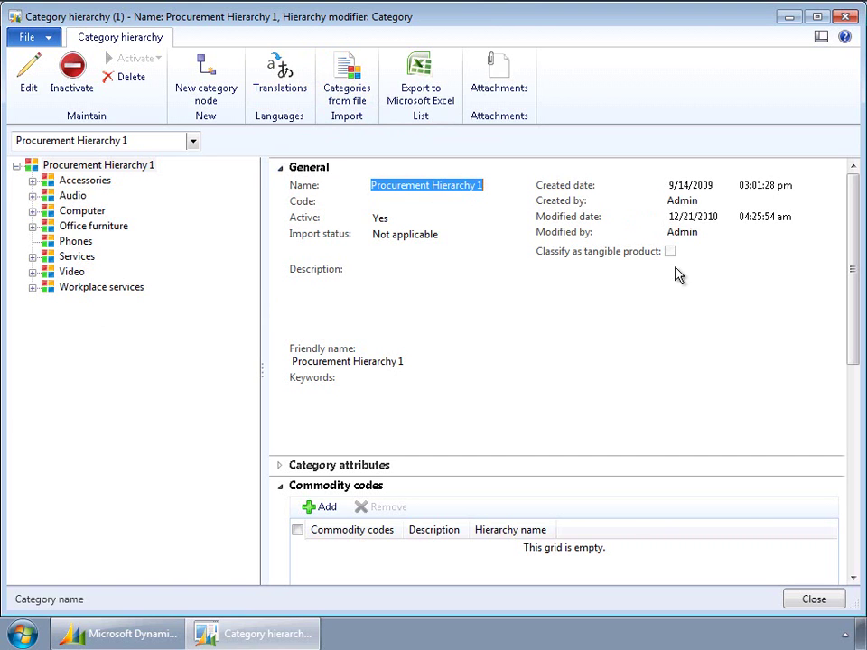
click(279, 168)
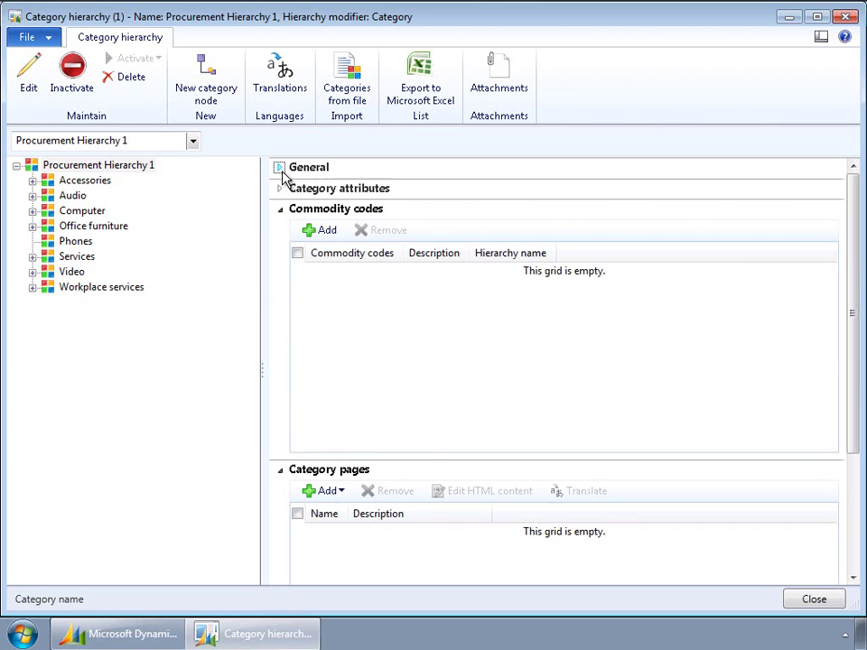
click(282, 189)
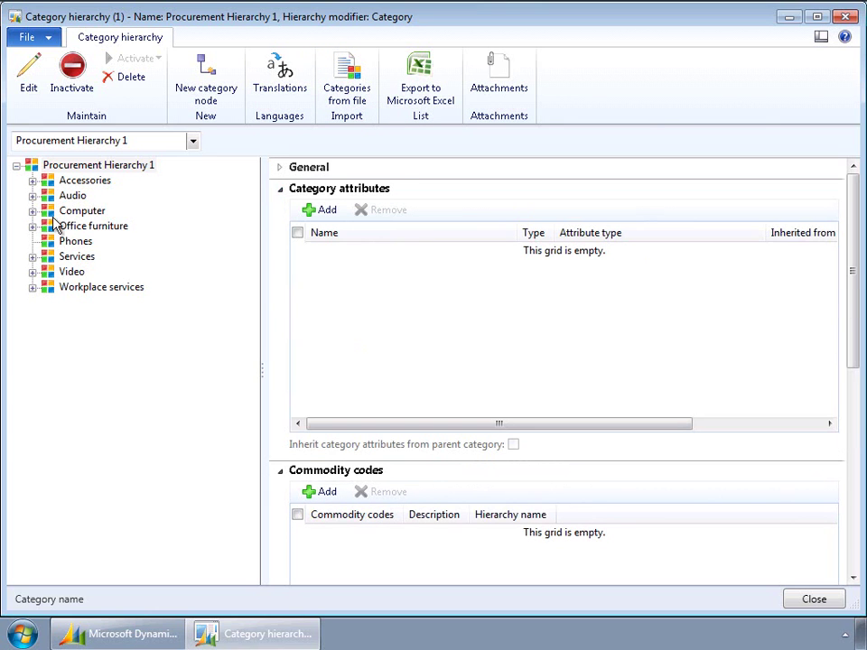
click(32, 213)
click(100, 229)
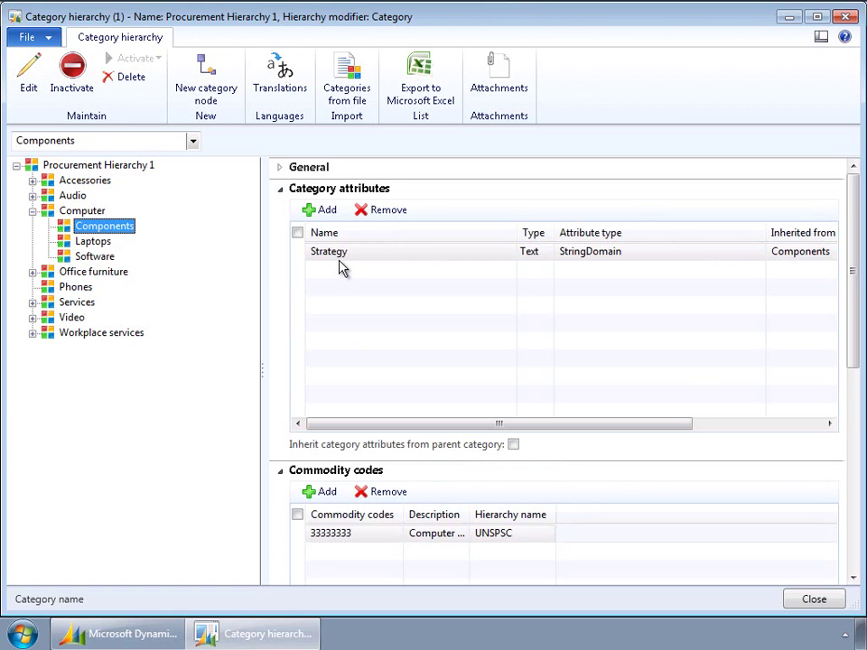
Step: Review the commodity codes of the Components category and the HTML content of its Components category page
click(280, 191)
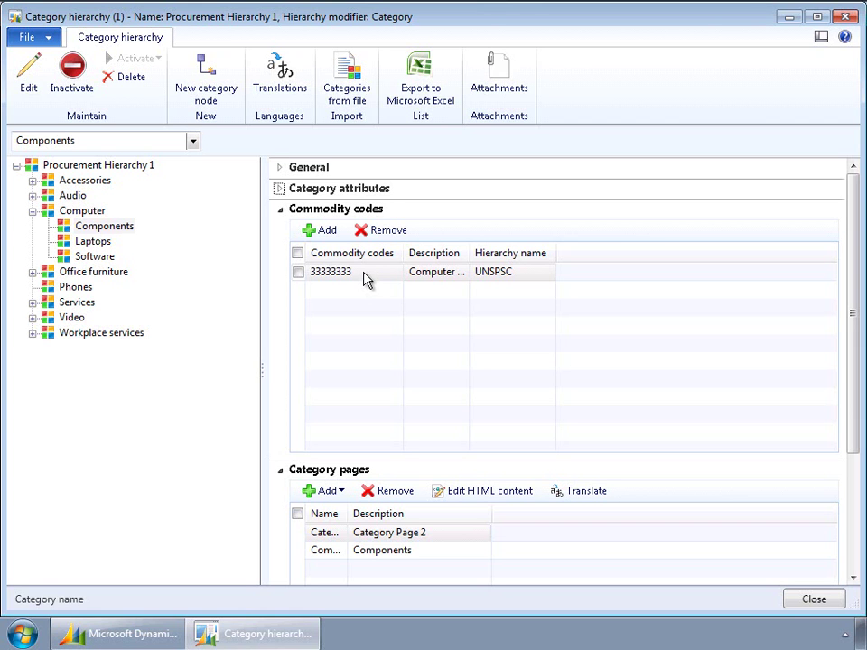
click(280, 209)
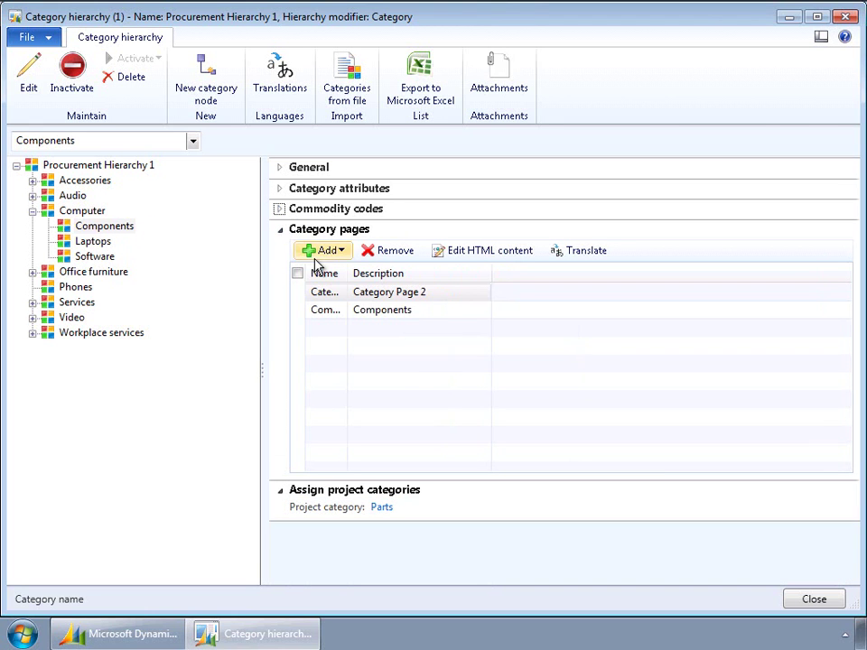
drag(348, 273, 407, 274)
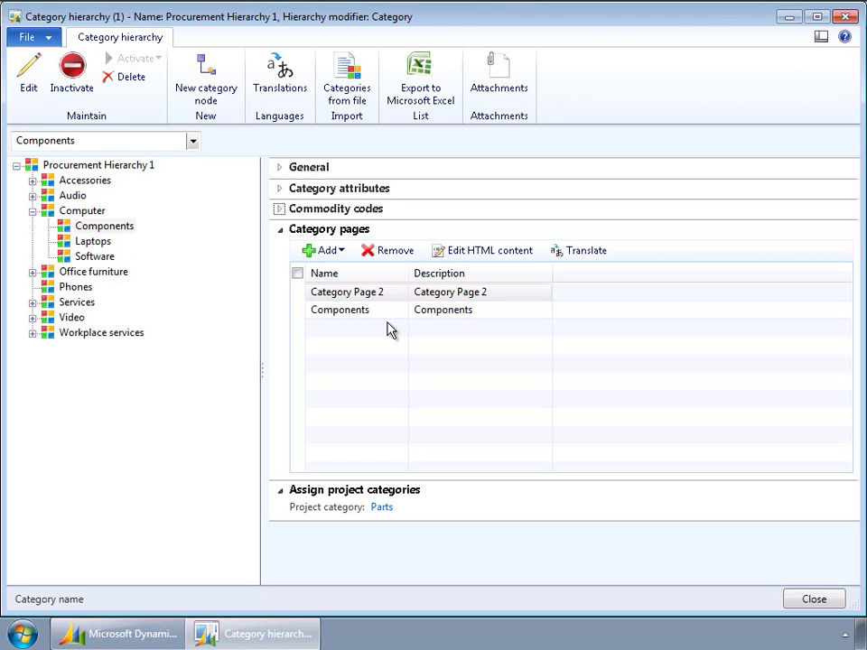
click(383, 314)
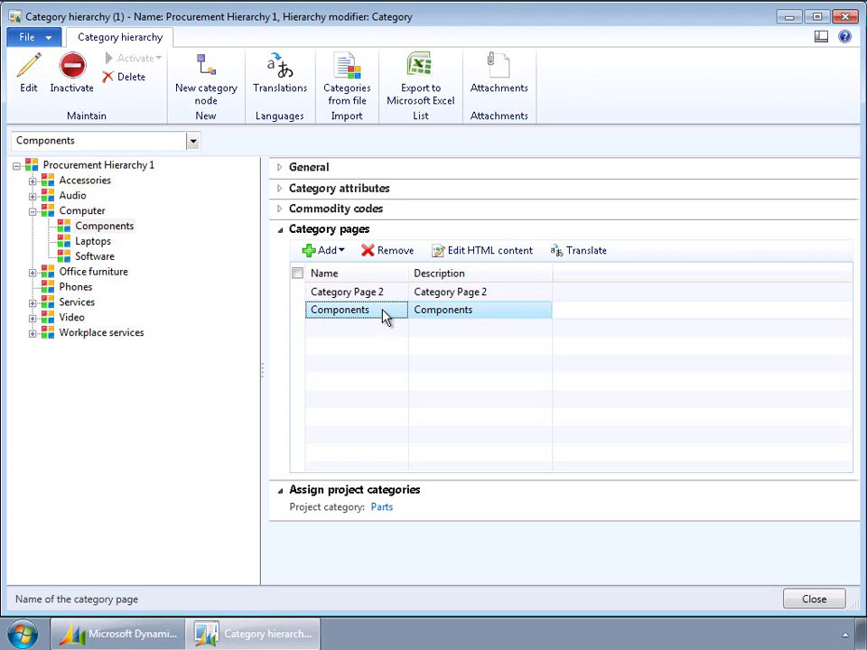
click(471, 250)
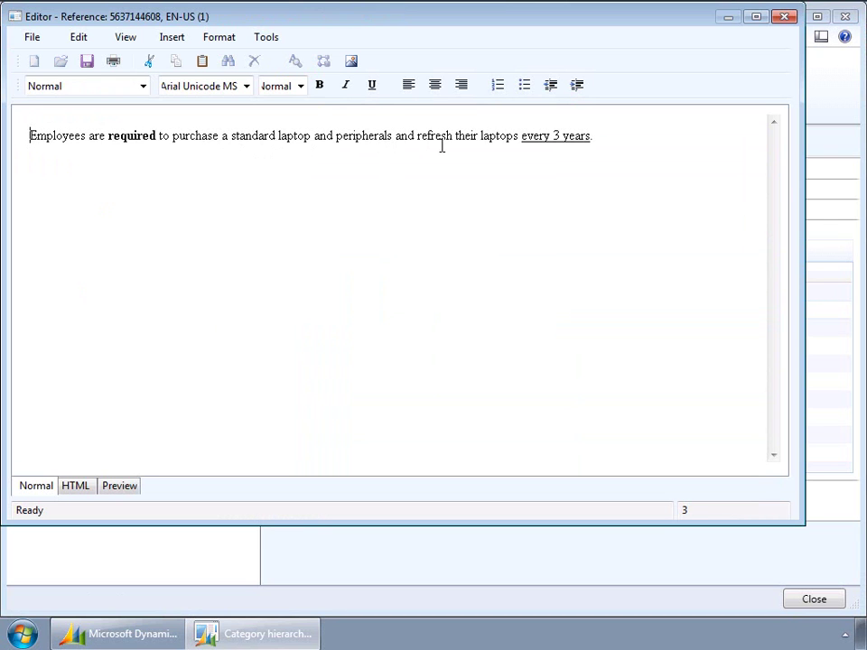
click(785, 16)
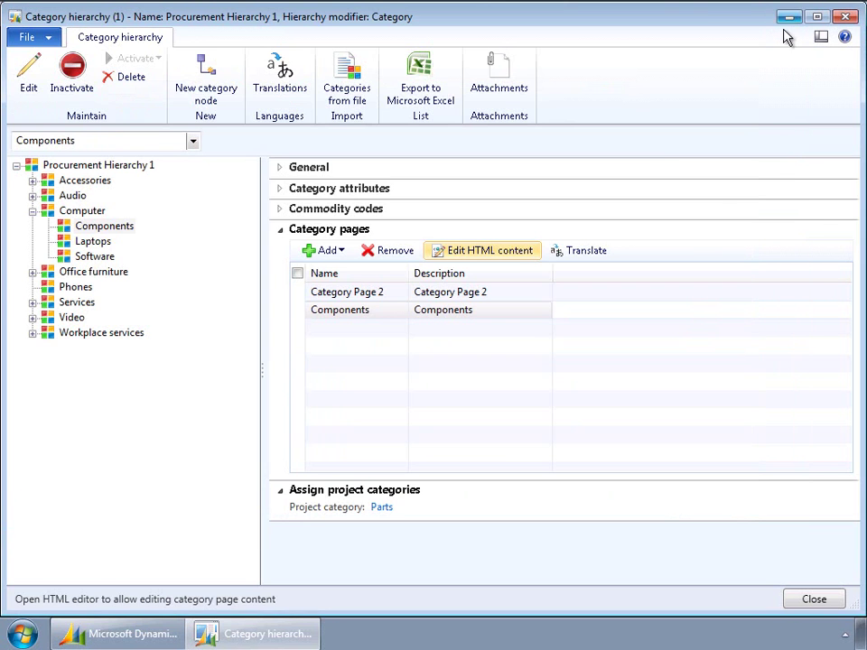
Step: Check the project category assigned to the Components category and close the category hierarchy
click(281, 231)
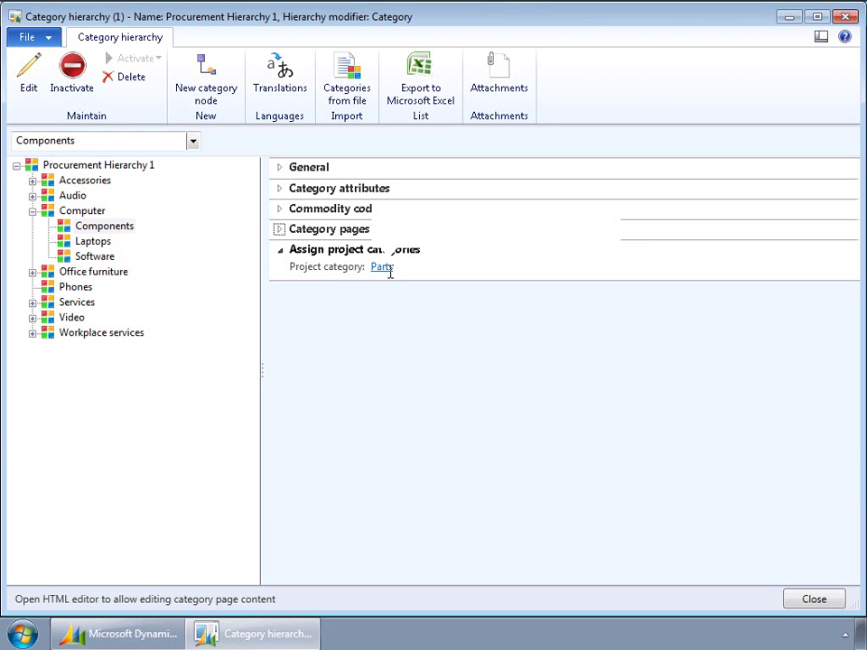
click(282, 252)
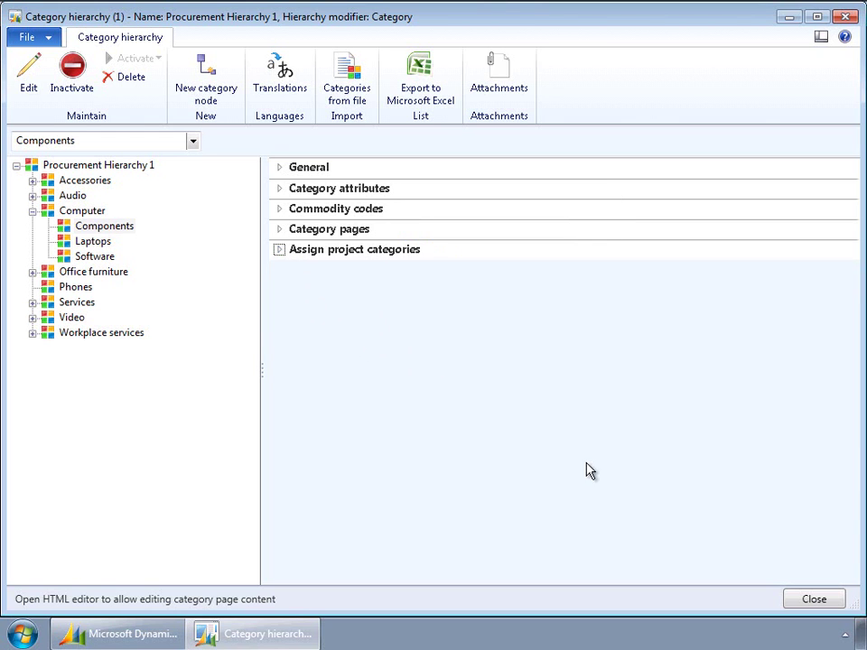
click(798, 598)
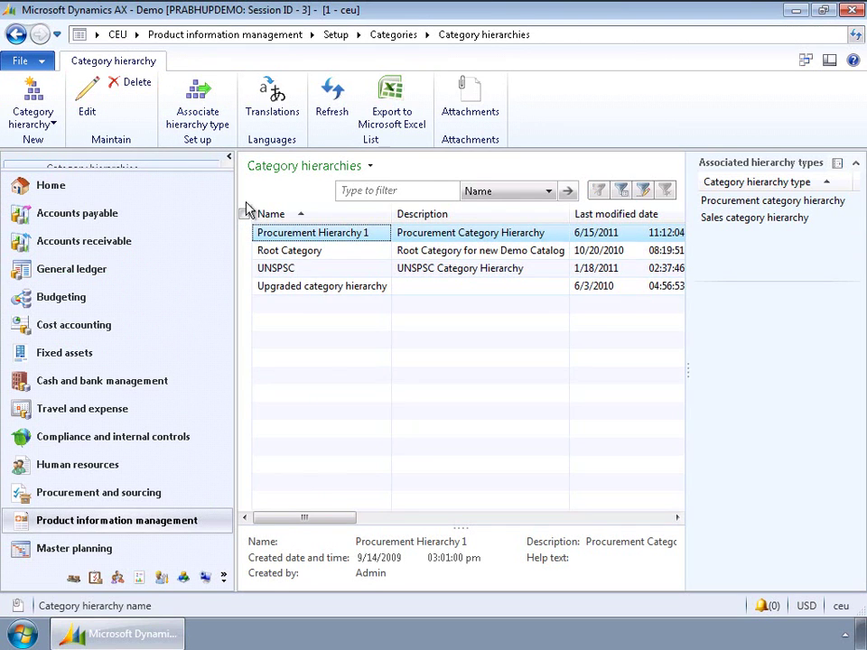
Step: Open the category hierarchy types in the Product information management setup, examine the available types and close the form
click(254, 36)
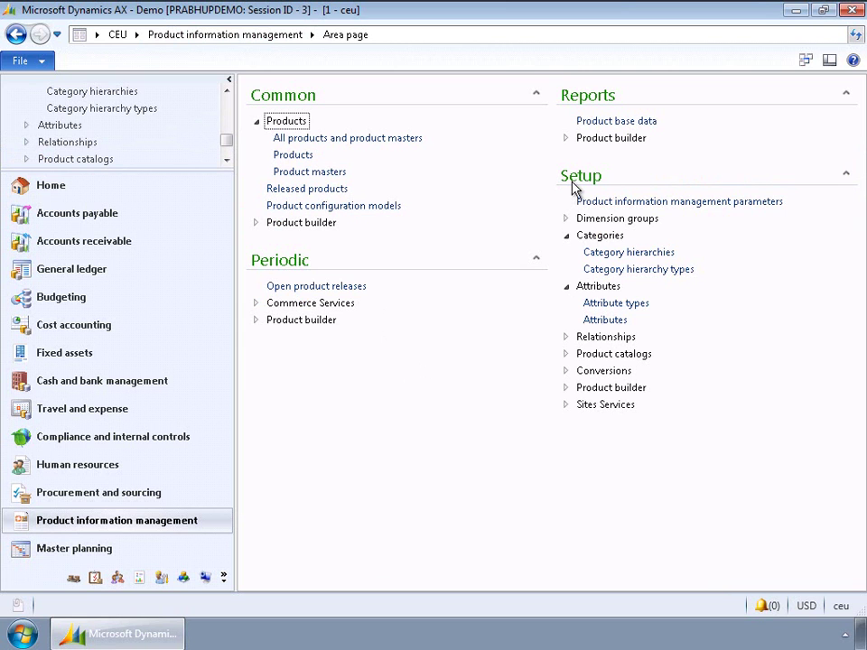
click(631, 272)
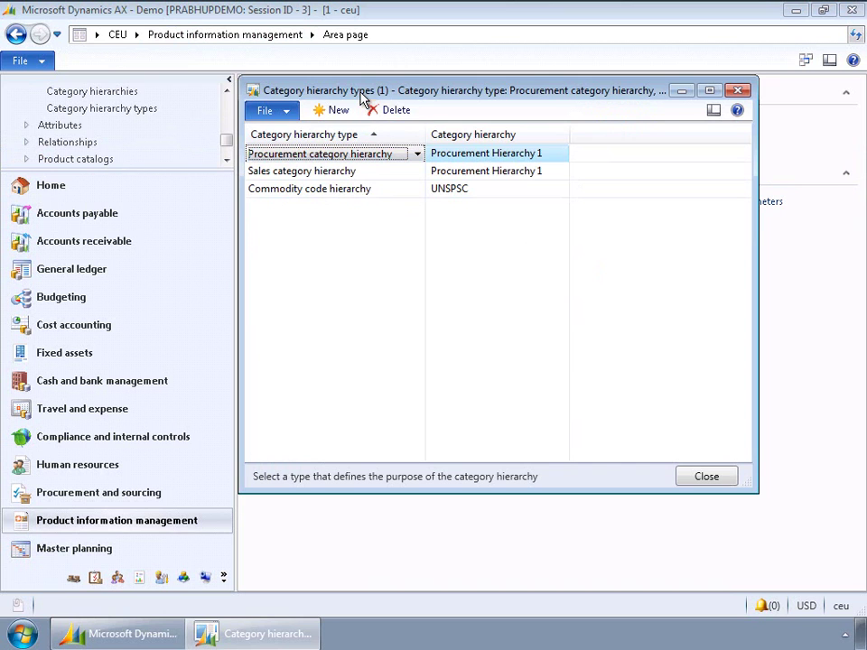
drag(362, 96, 252, 93)
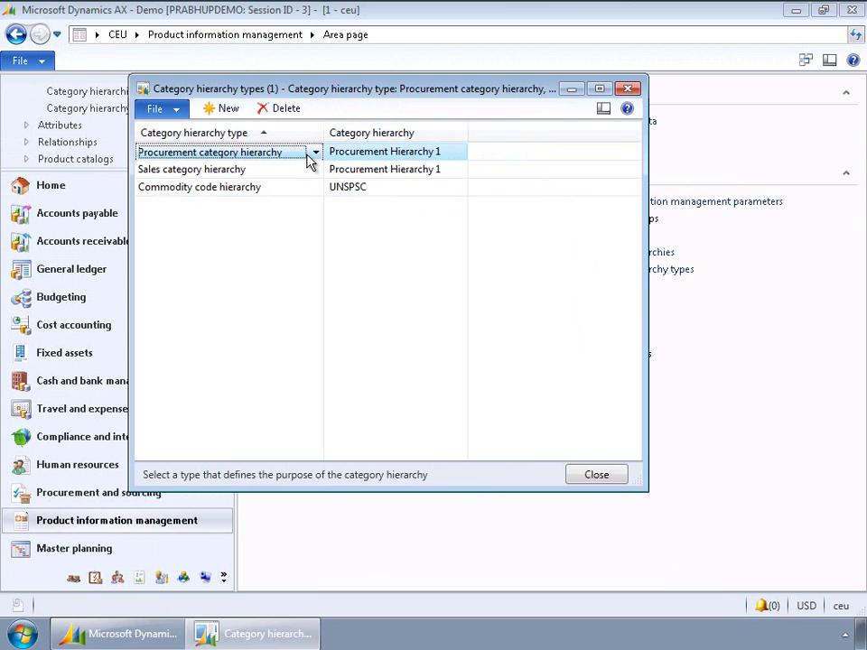
click(315, 153)
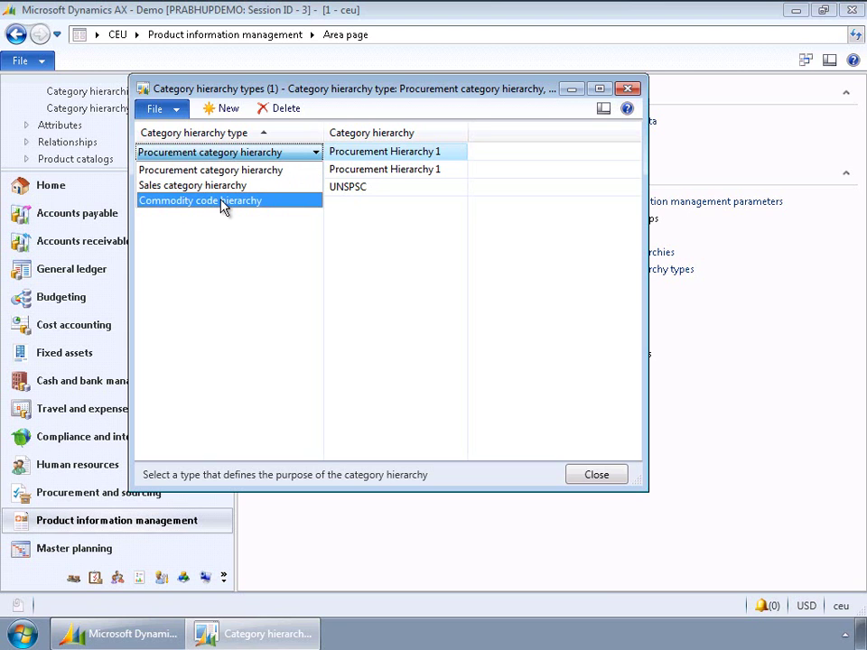
click(363, 230)
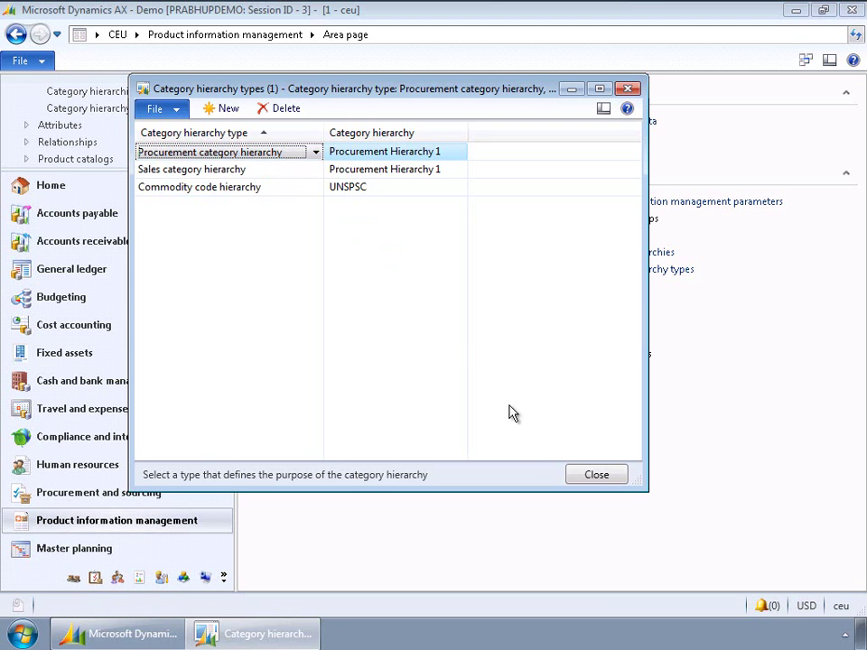
click(589, 478)
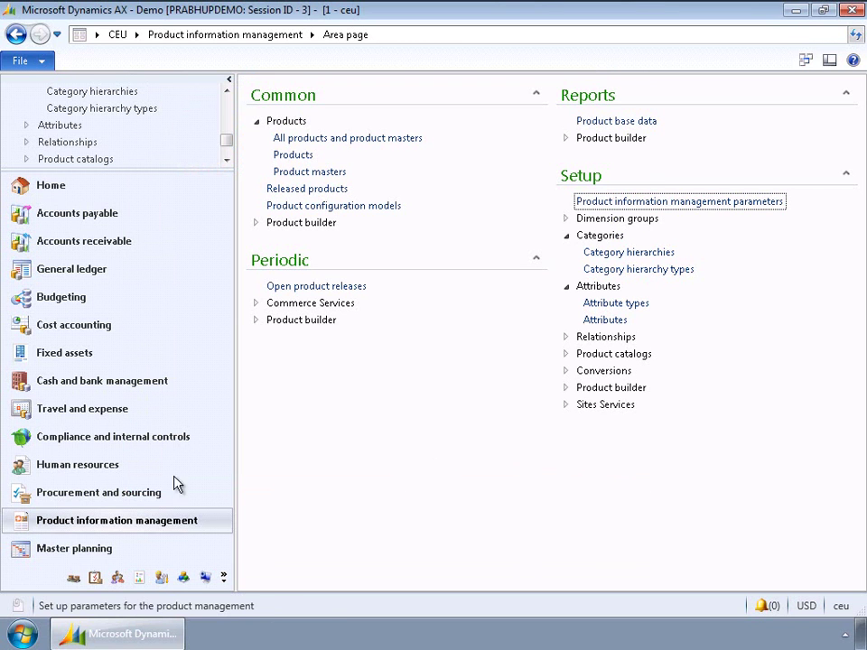
Step: Open the procurement categories from the Procurement and sourcing setup and expand the Computer category
click(108, 503)
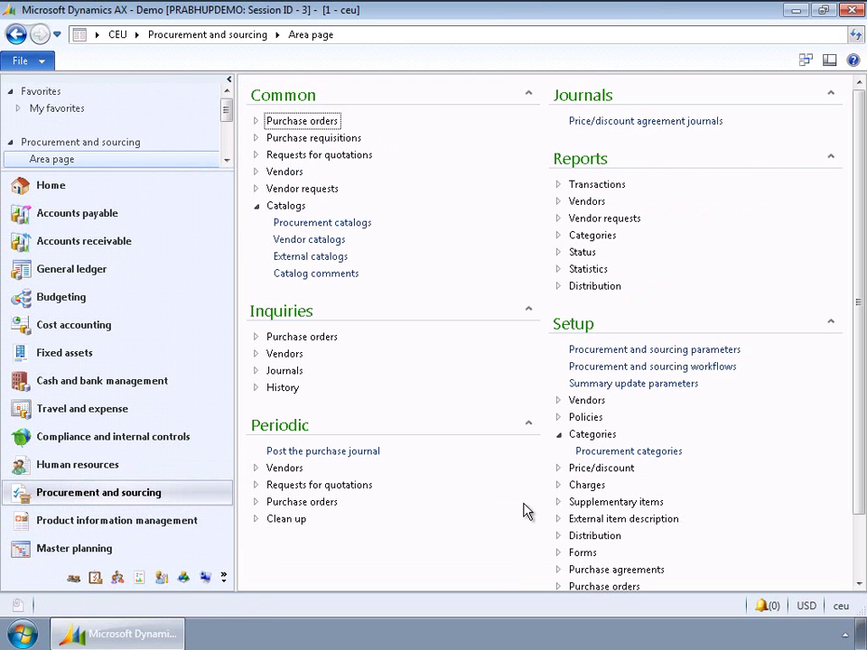
click(614, 450)
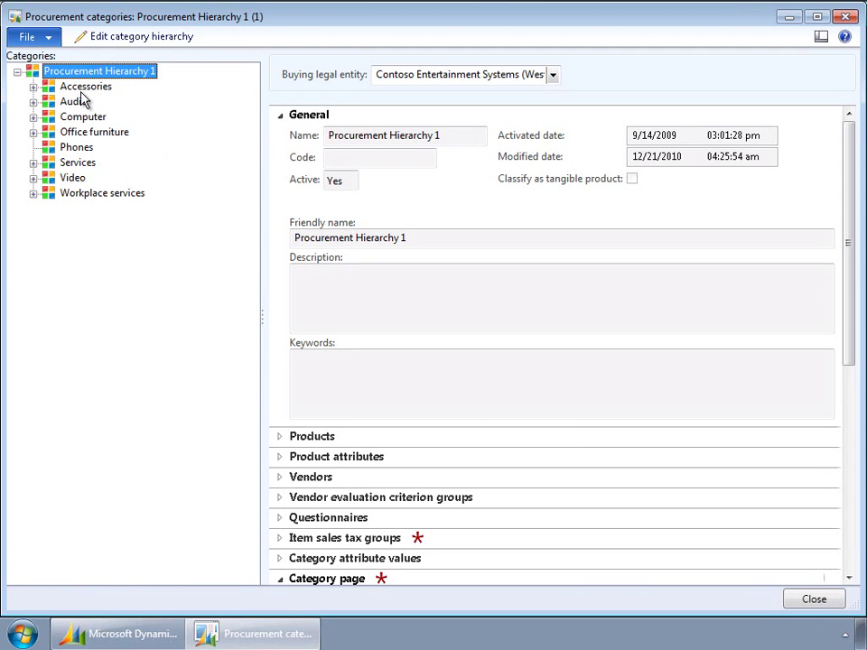
click(33, 118)
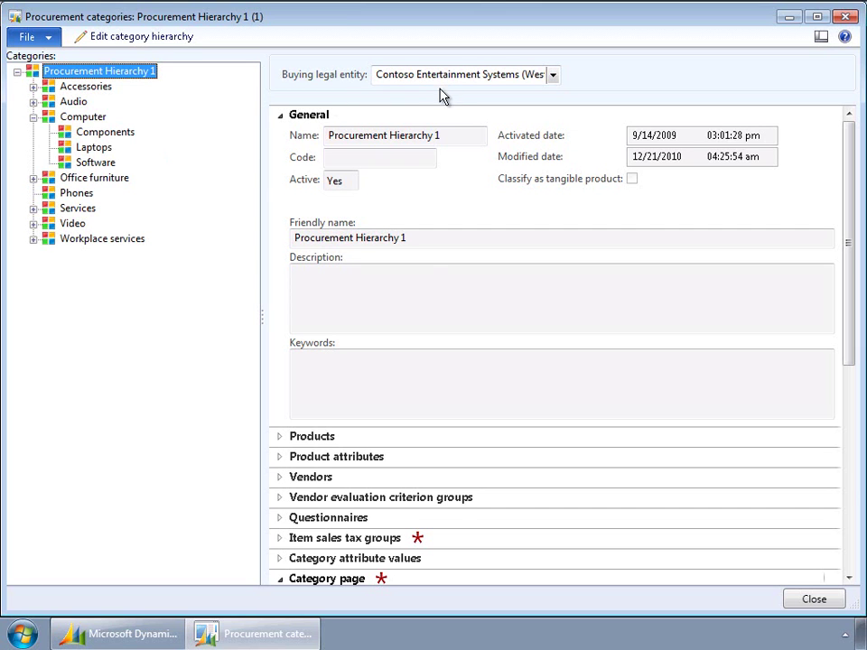
Step: Collapse the General and Category page sections of Procurement Hierarchy 1 and glance at its commodity codes
click(279, 116)
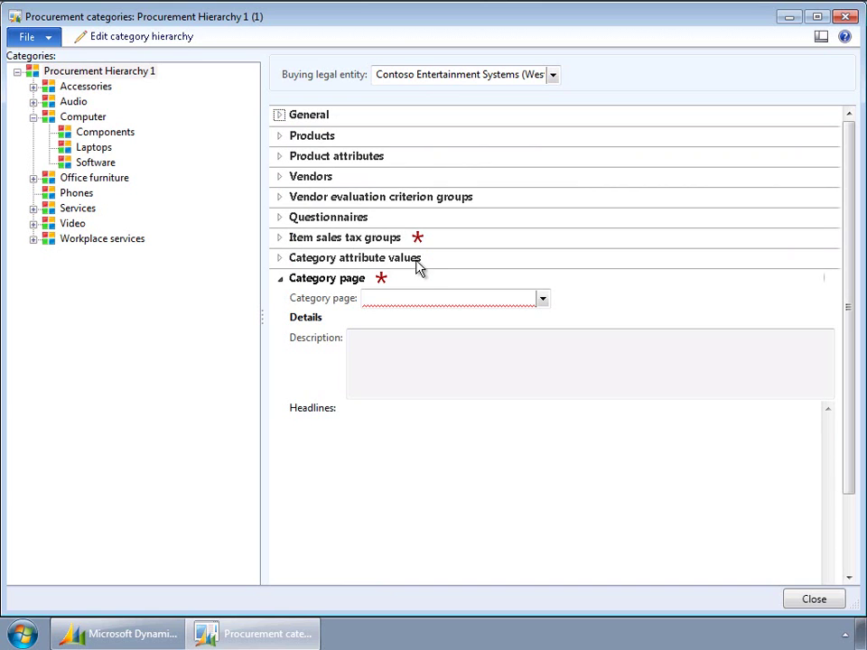
click(280, 280)
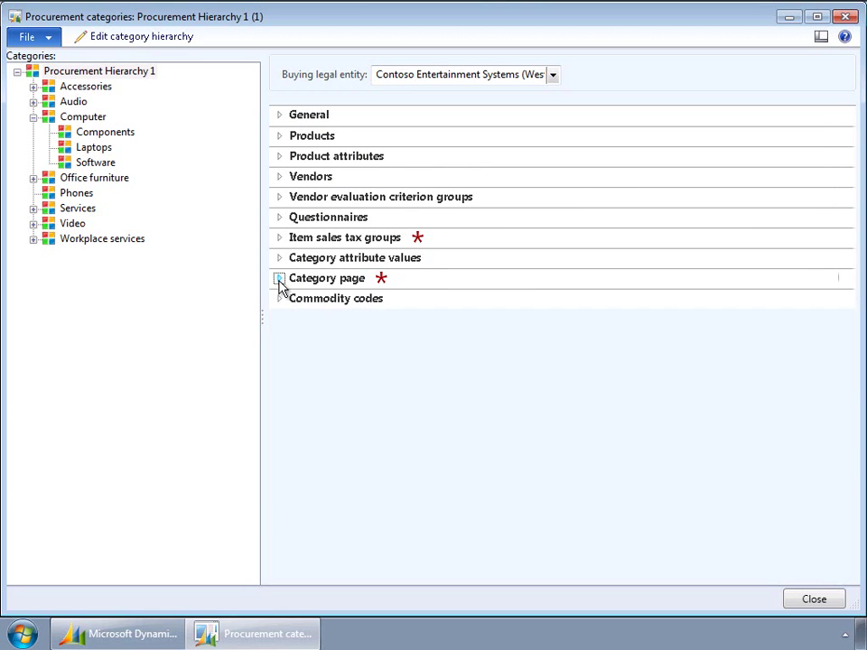
click(280, 300)
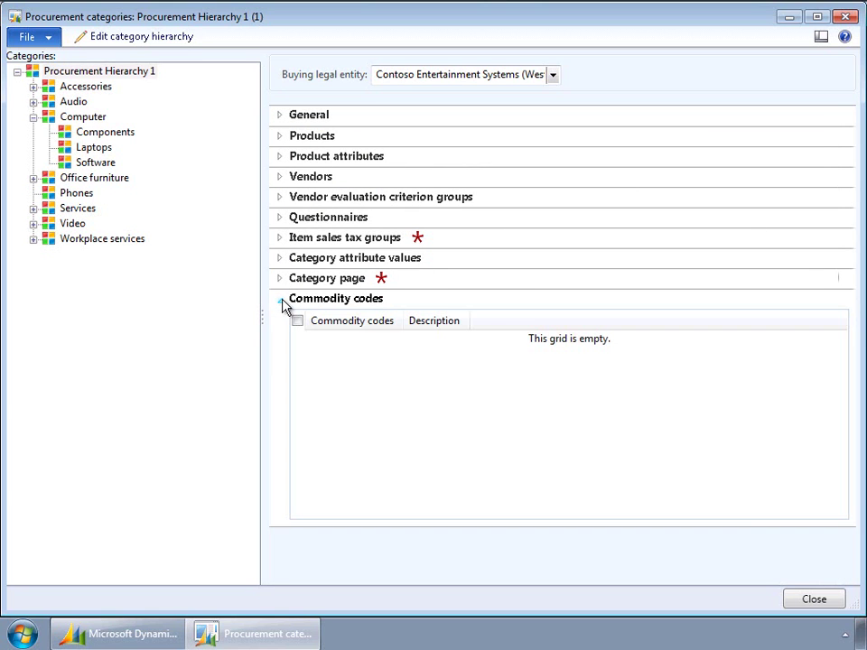
click(280, 301)
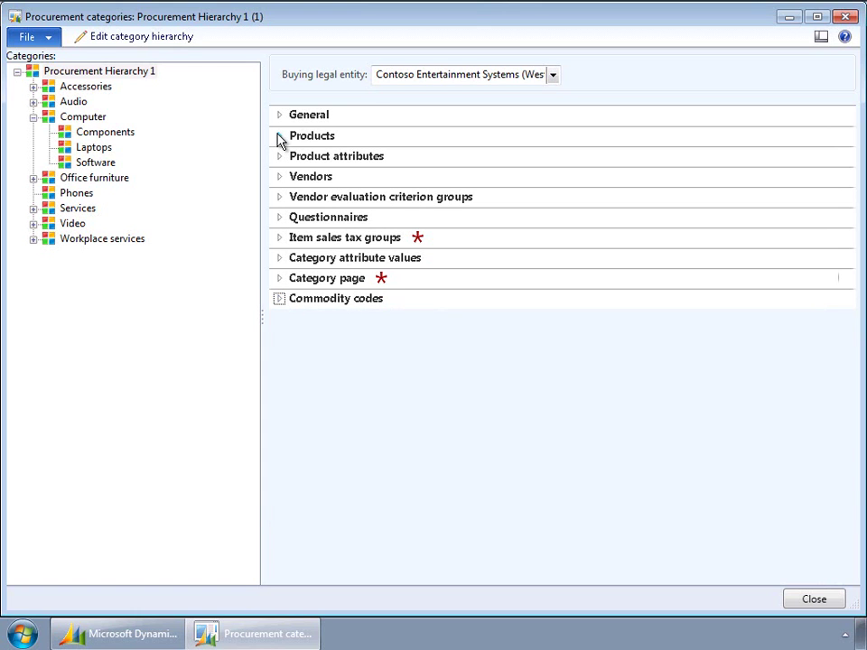
Step: Review the products and product attributes assigned to the Components procurement category
click(101, 134)
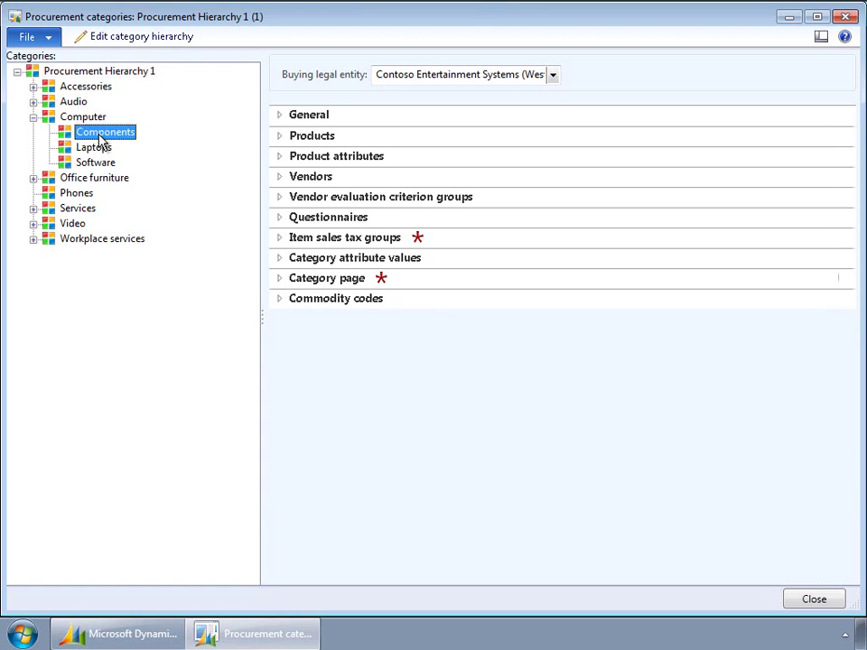
click(282, 140)
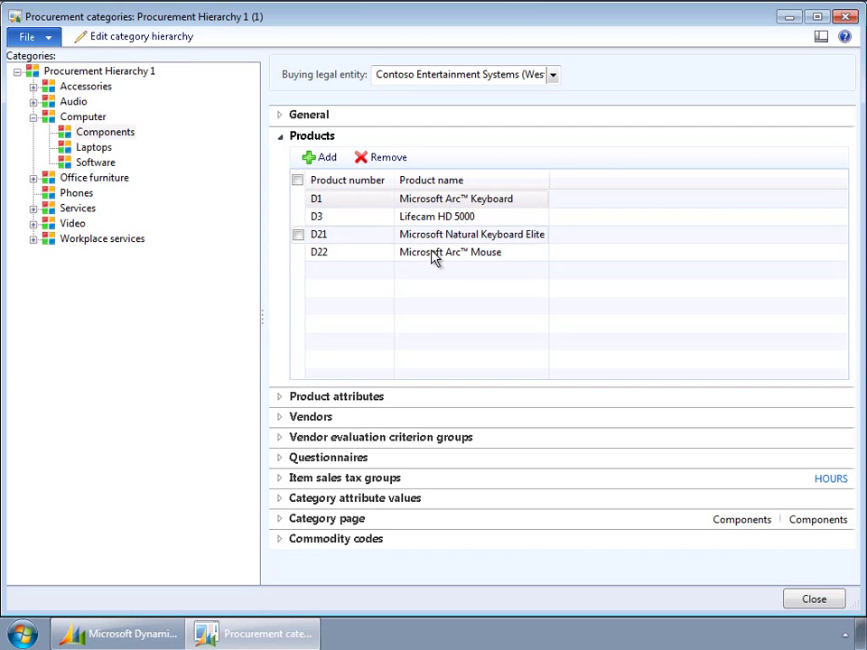
click(280, 136)
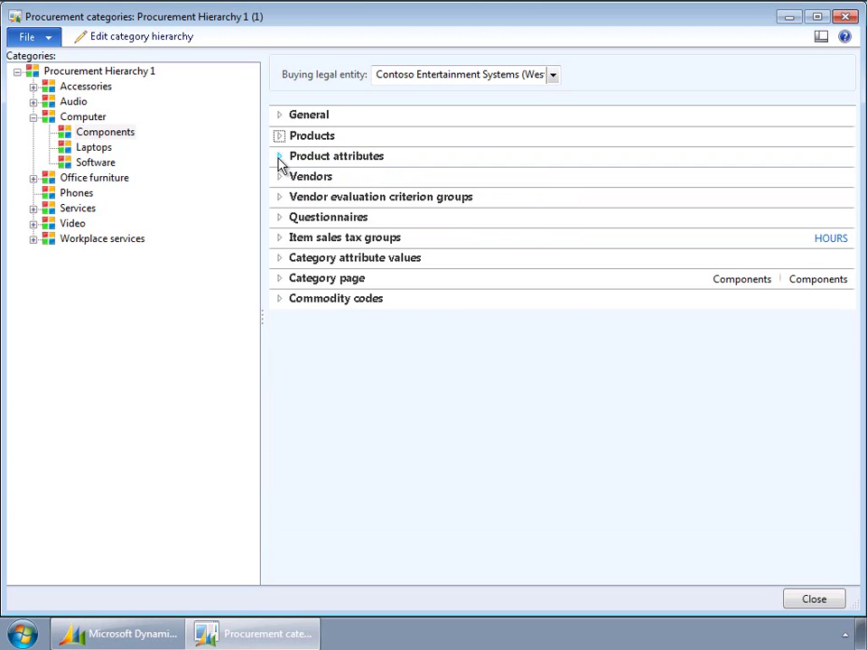
click(280, 160)
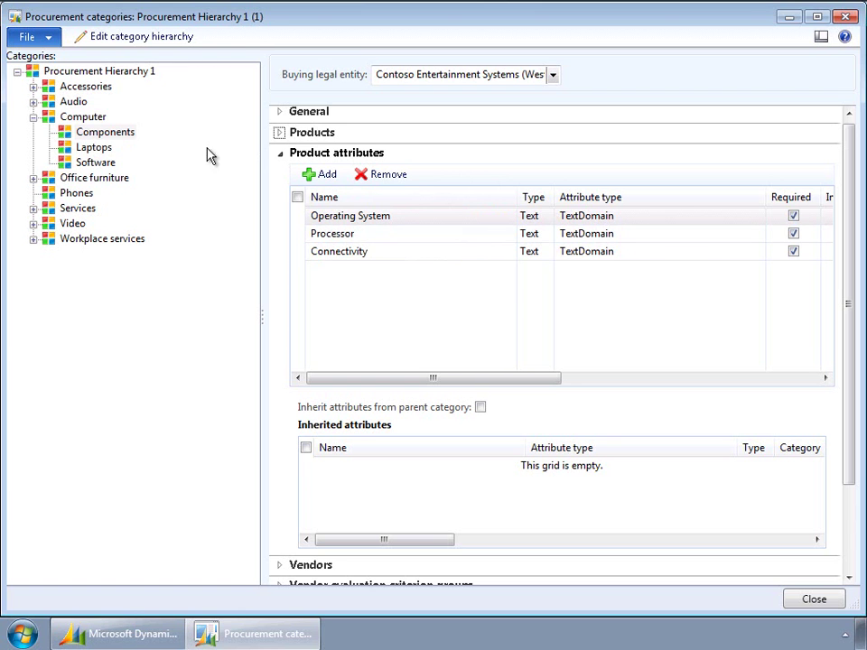
click(281, 154)
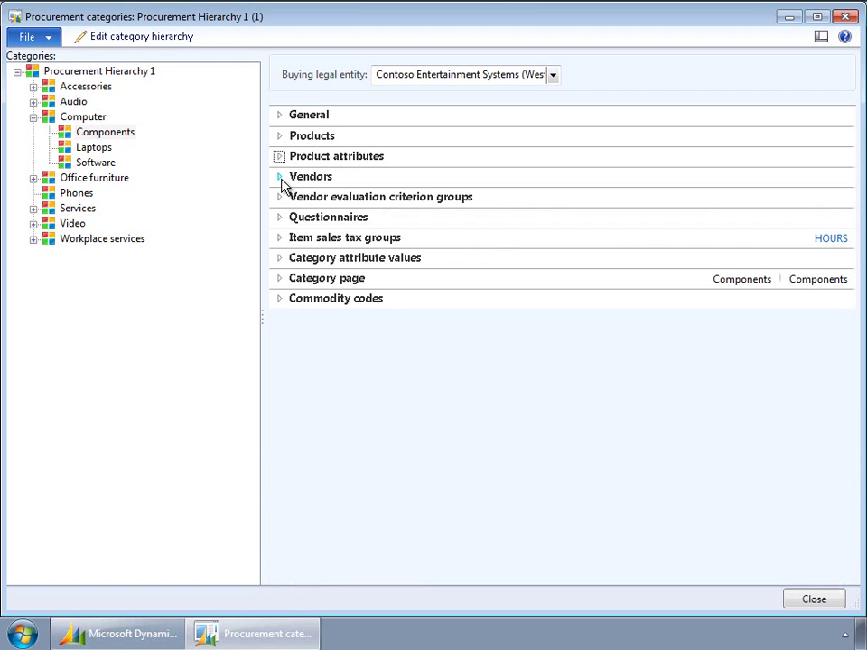
Step: Review the vendors and vendor evaluation criterion groups of the Components procurement category
click(282, 180)
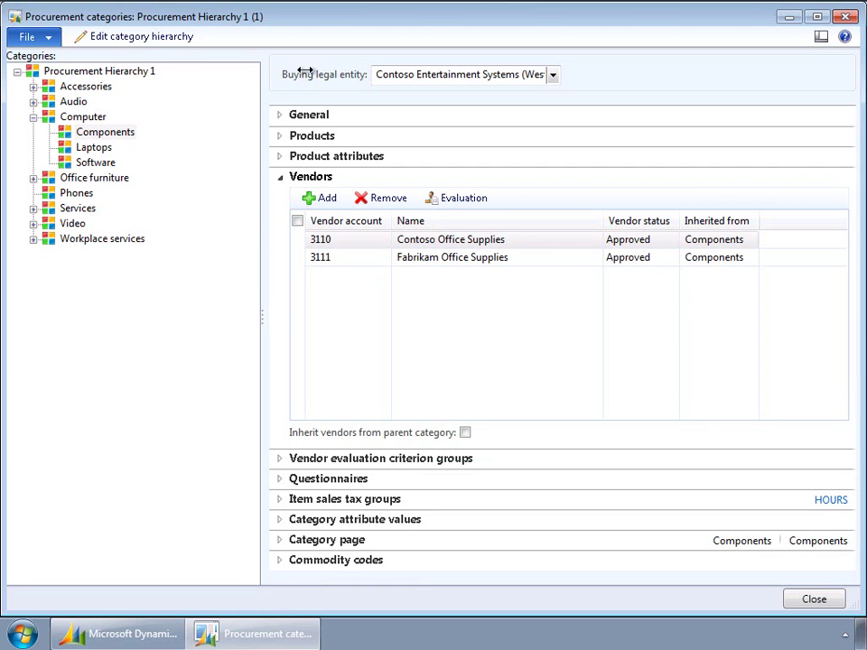
click(279, 177)
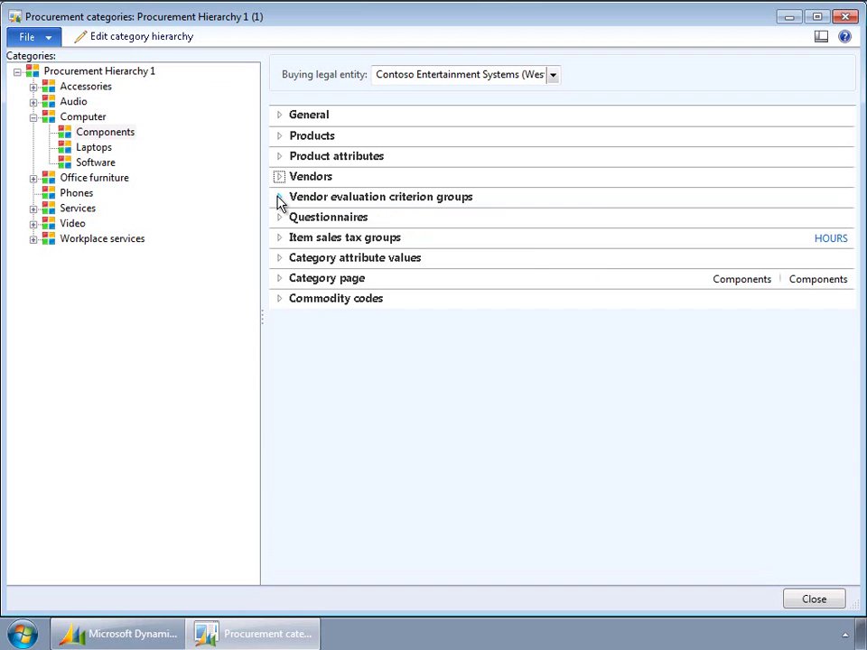
click(279, 197)
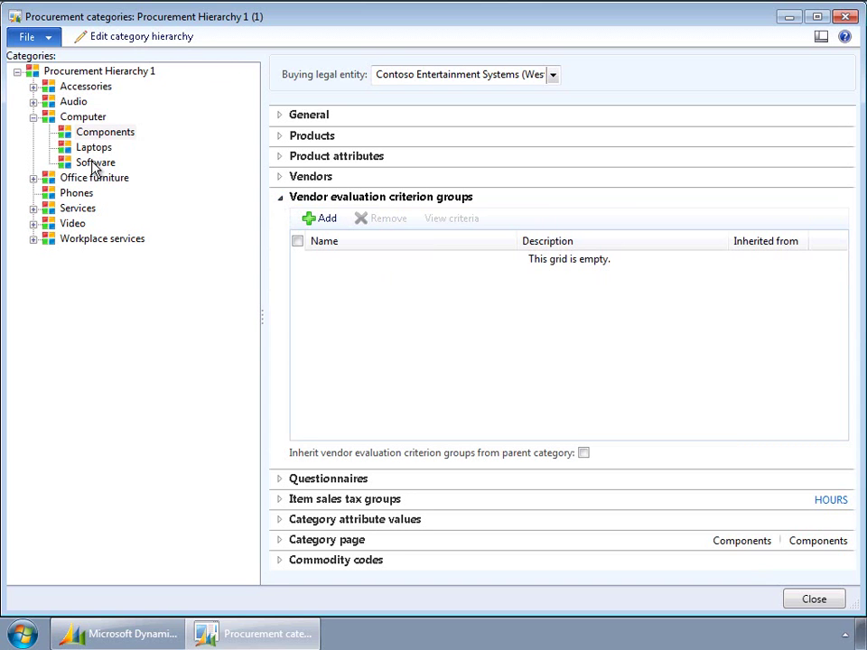
Step: Review the criteria in the Product development vendor evaluation criterion group of the Software procurement category
click(95, 164)
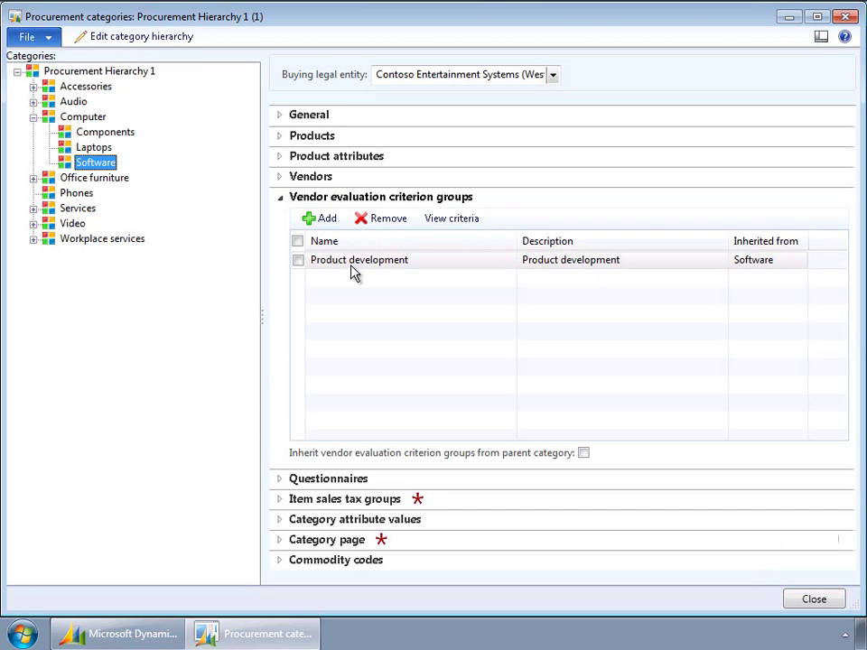
click(454, 220)
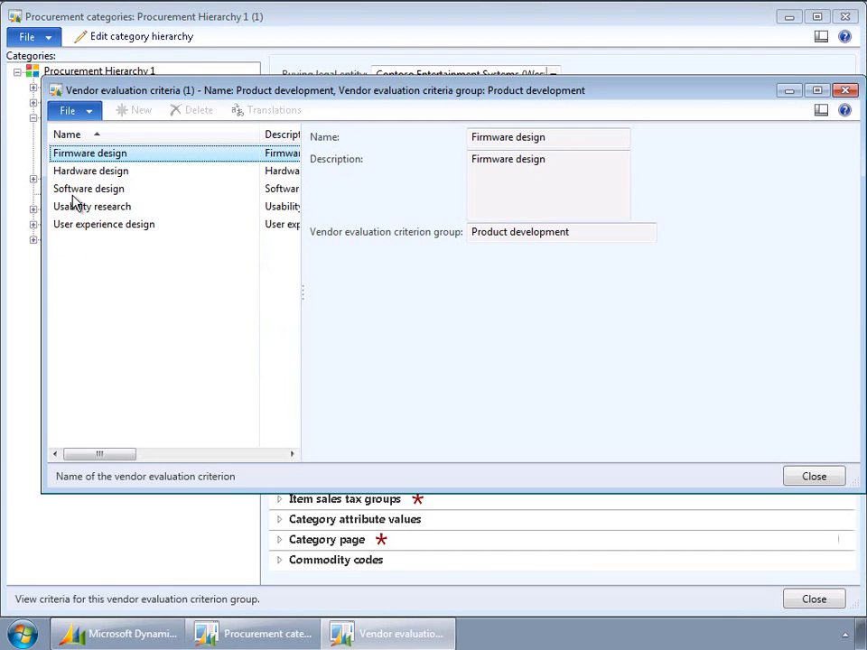
click(807, 479)
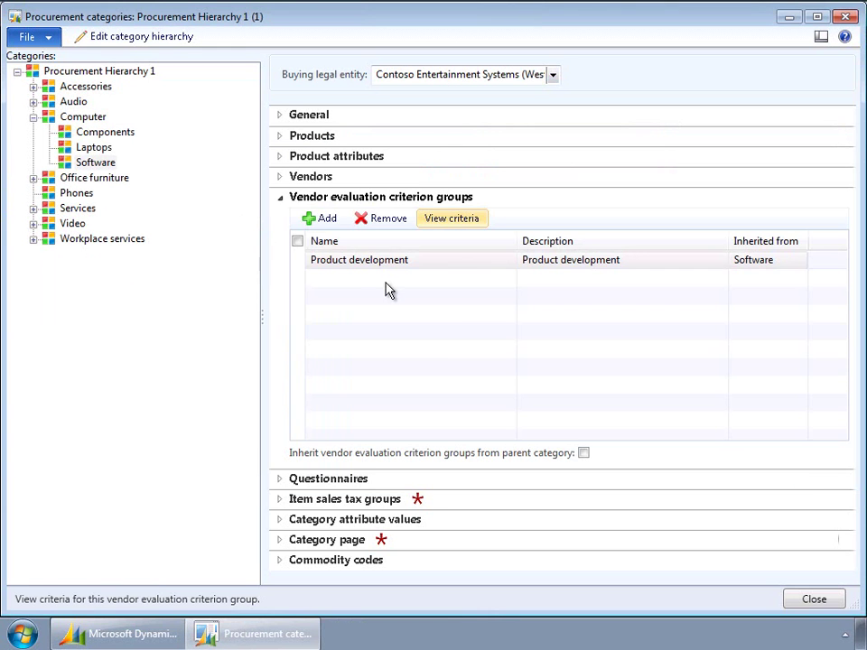
click(280, 200)
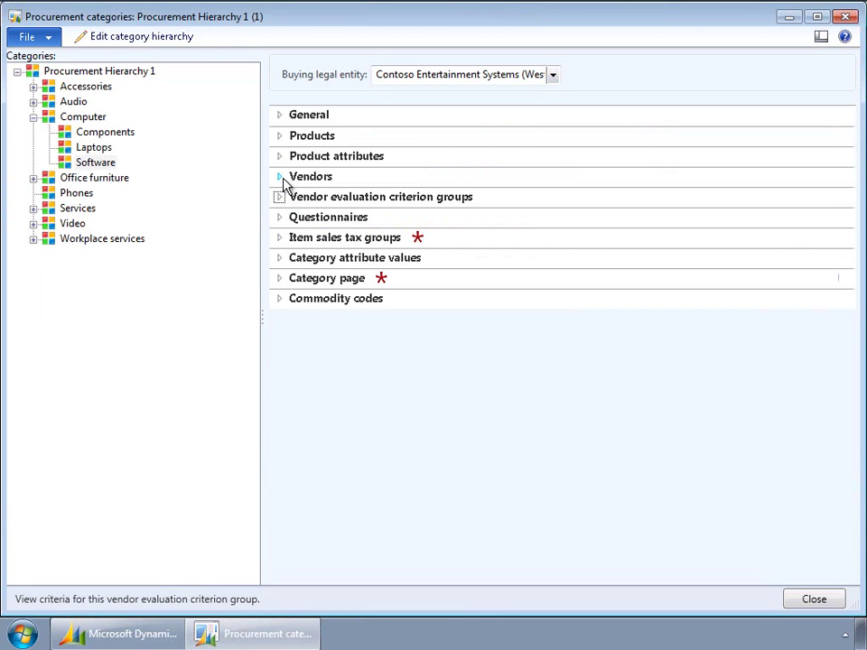
Step: Set the Hardware design rating of vendor Contoso Office Supplies in the Software category to 4 - Good
click(282, 178)
click(468, 201)
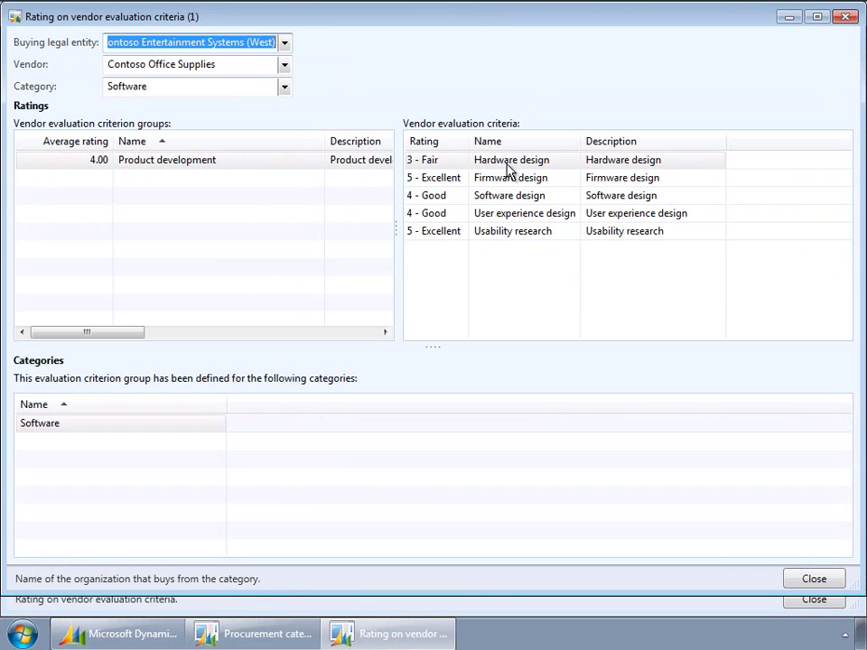
click(445, 160)
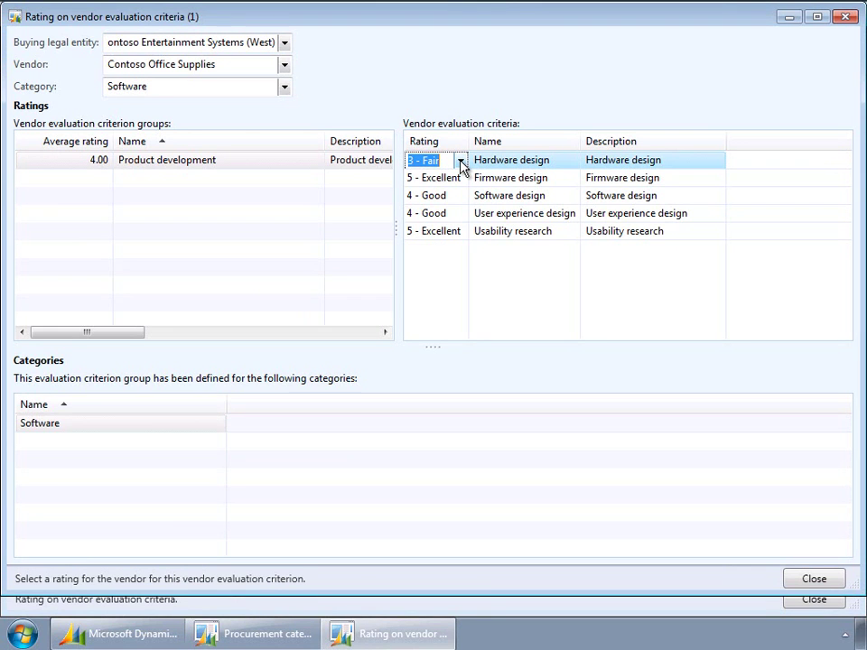
click(460, 161)
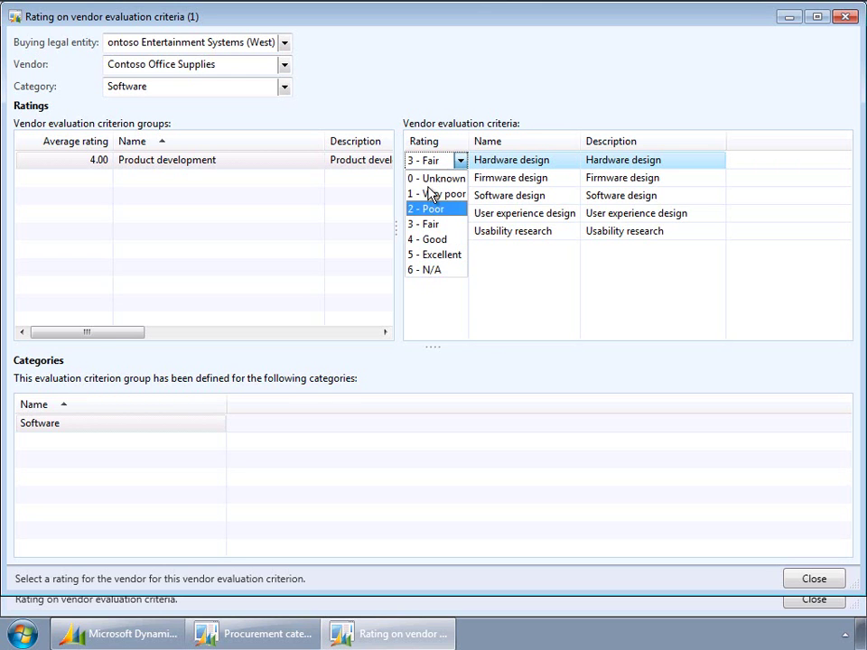
click(428, 239)
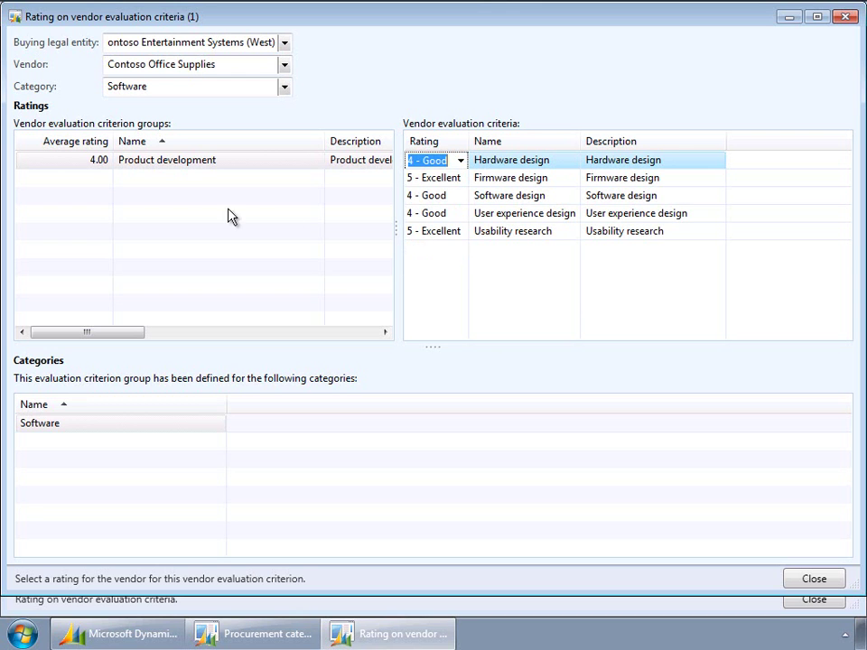
click(422, 178)
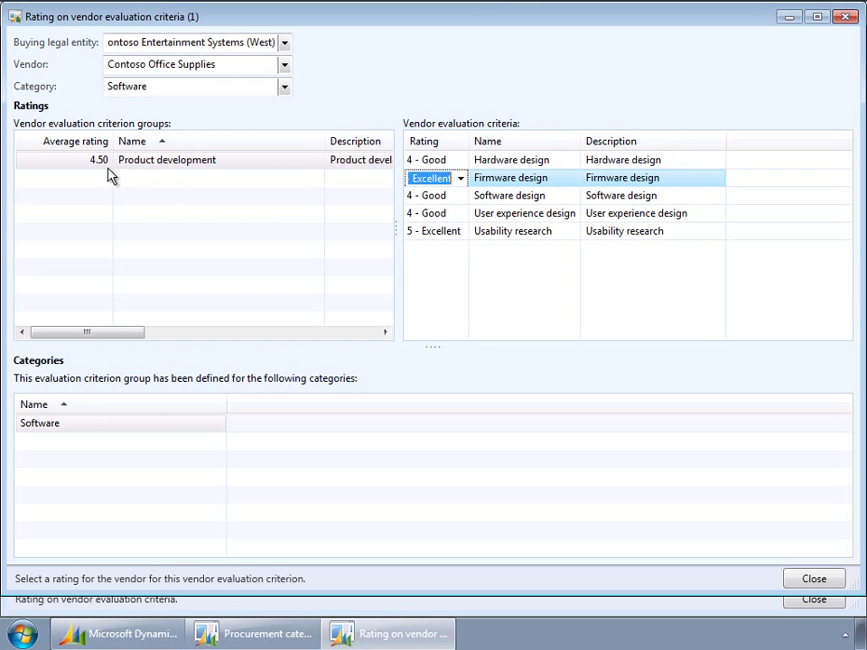
click(415, 178)
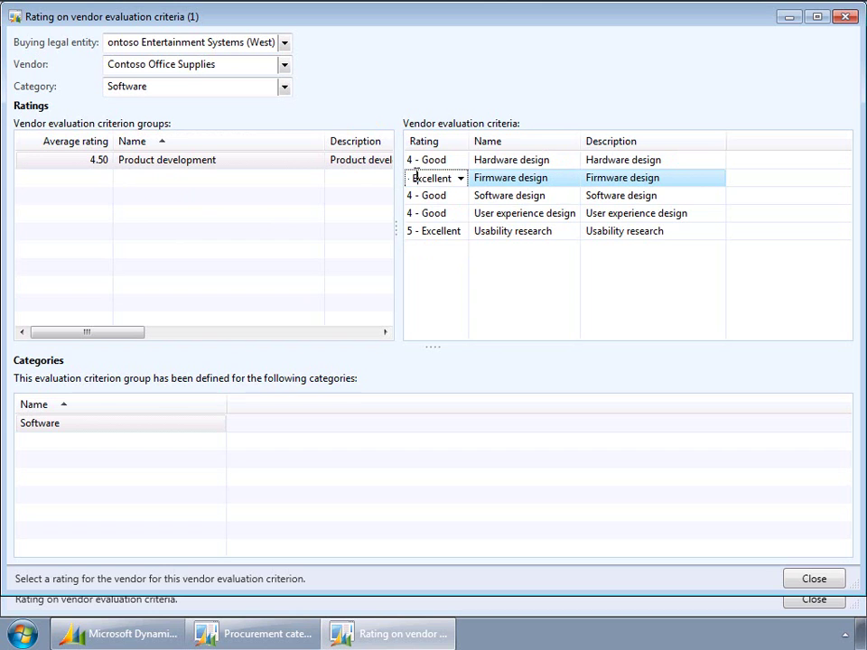
click(106, 181)
click(813, 579)
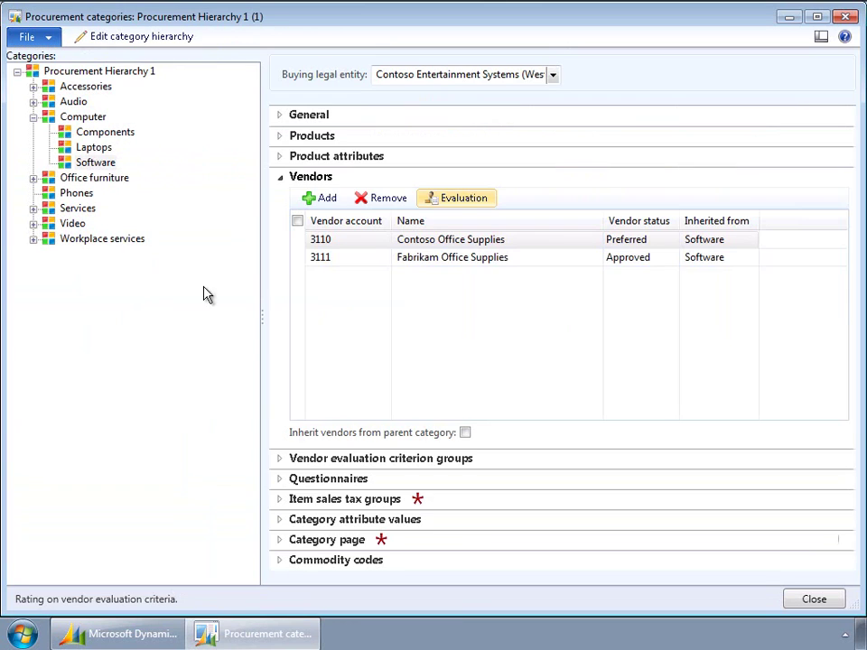
Step: Check the questionnaires assigned to the Software and Components procurement categories
click(279, 180)
click(280, 219)
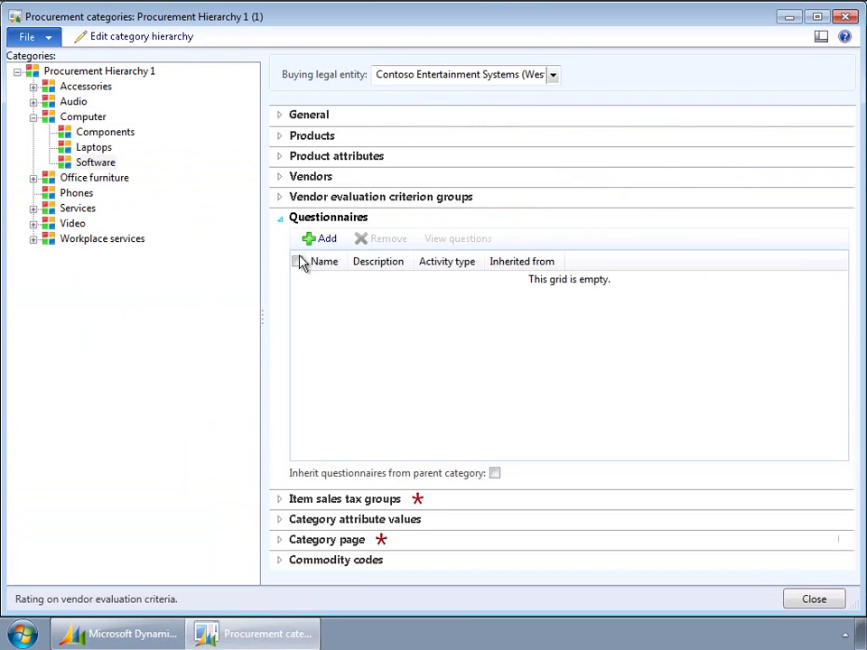
click(105, 133)
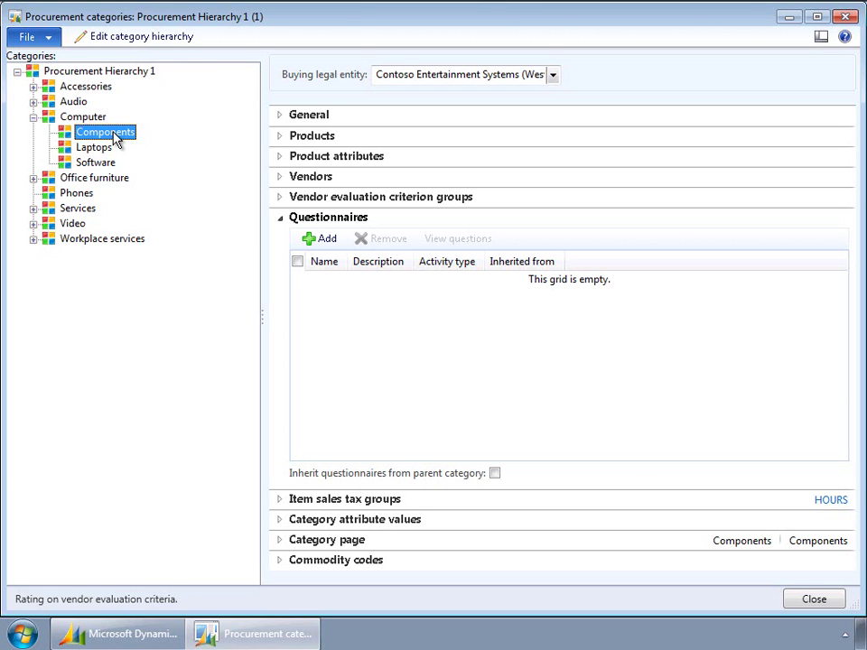
click(280, 218)
Step: Review the item sales tax group and category attribute values of the Components category, widening the details area
click(278, 239)
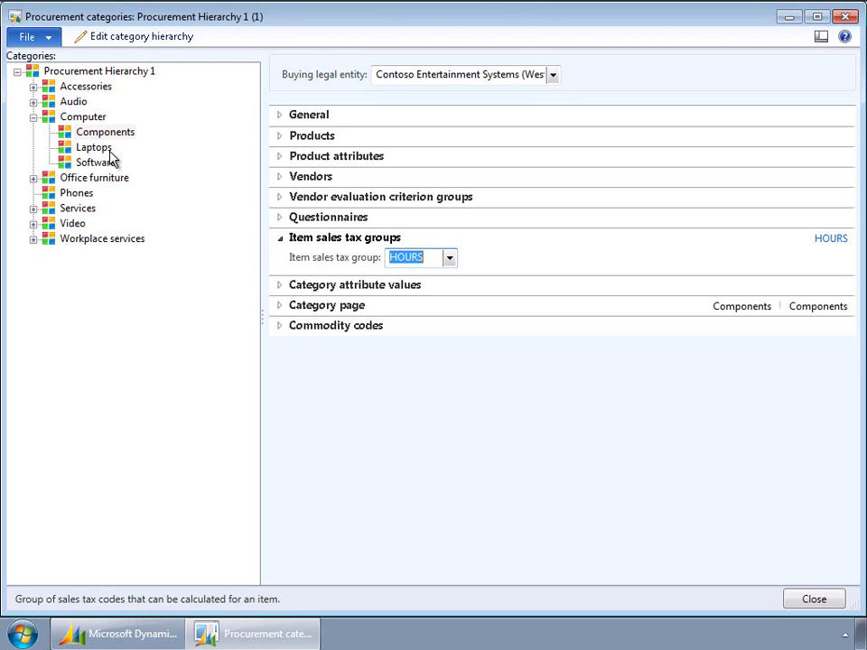
click(281, 238)
click(280, 258)
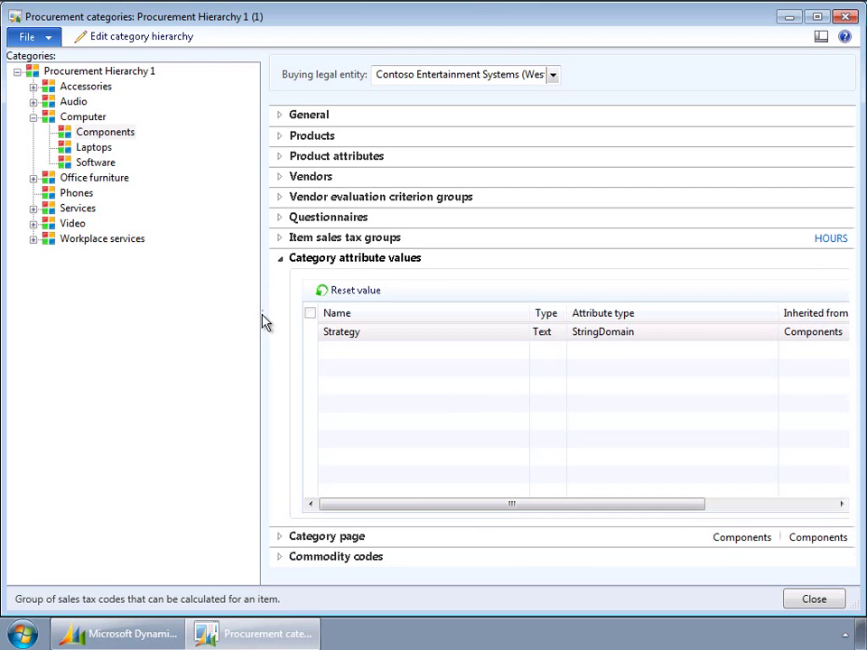
drag(262, 320, 205, 328)
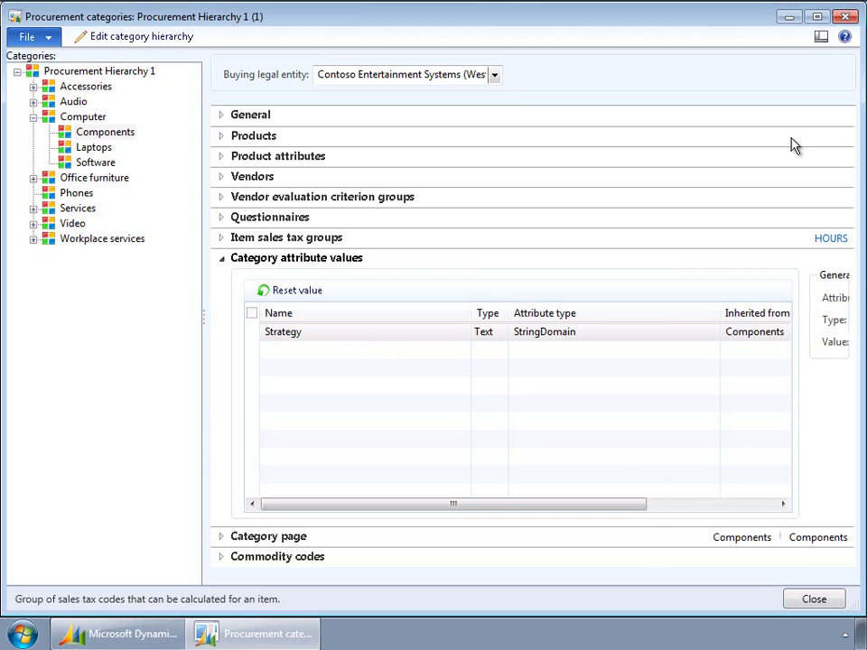
click(221, 259)
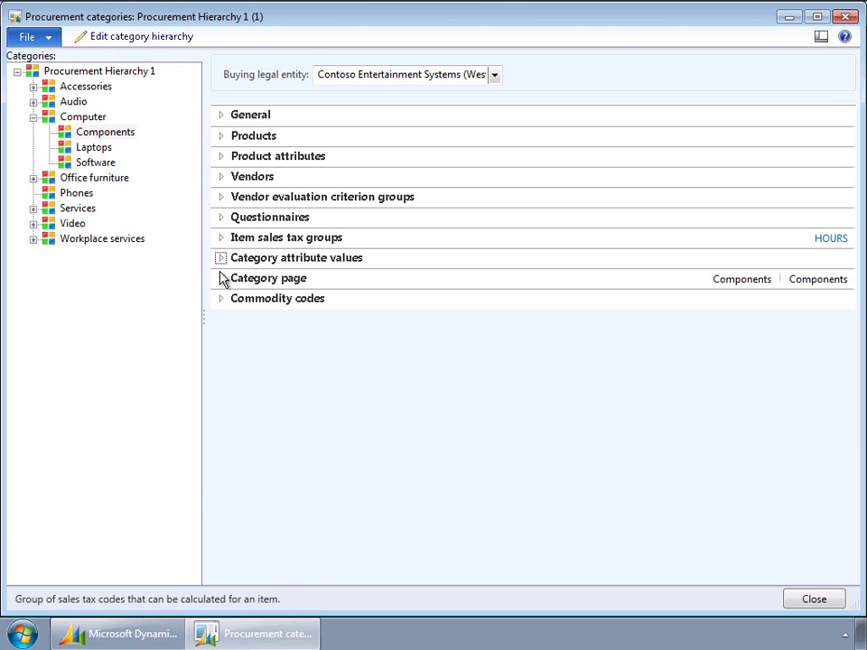
Step: Review the Components category's category page, including the available page choices, and its commodity codes
click(225, 286)
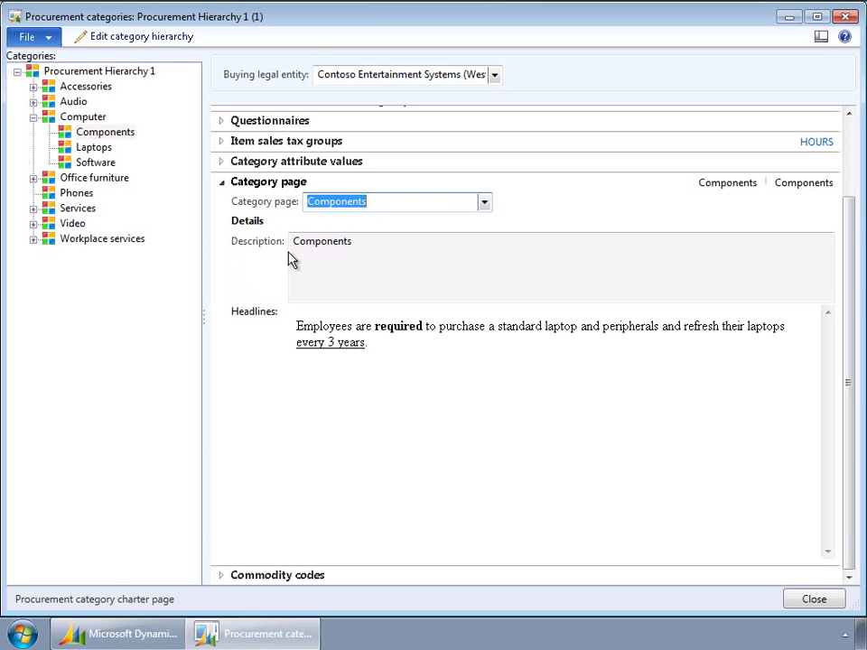
click(485, 203)
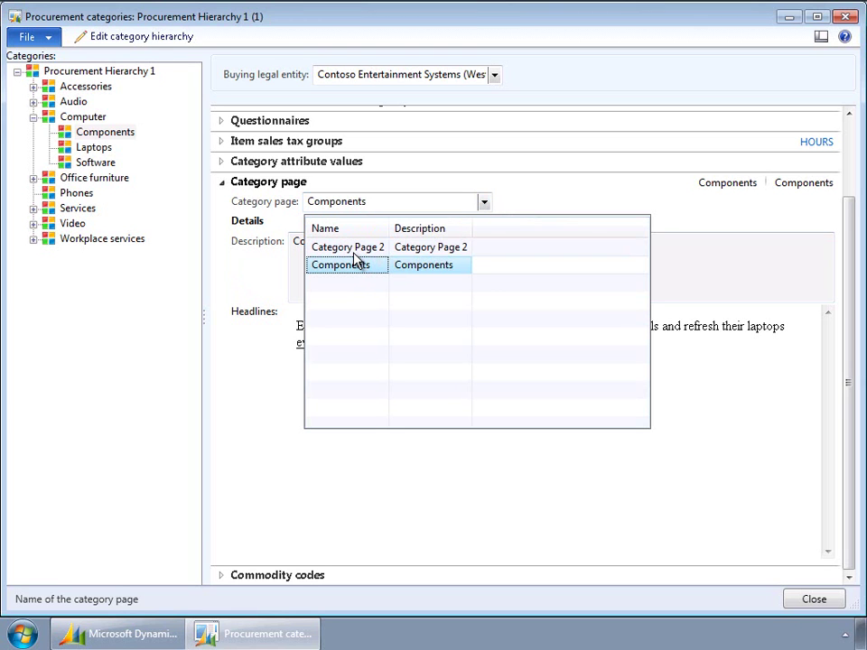
click(127, 135)
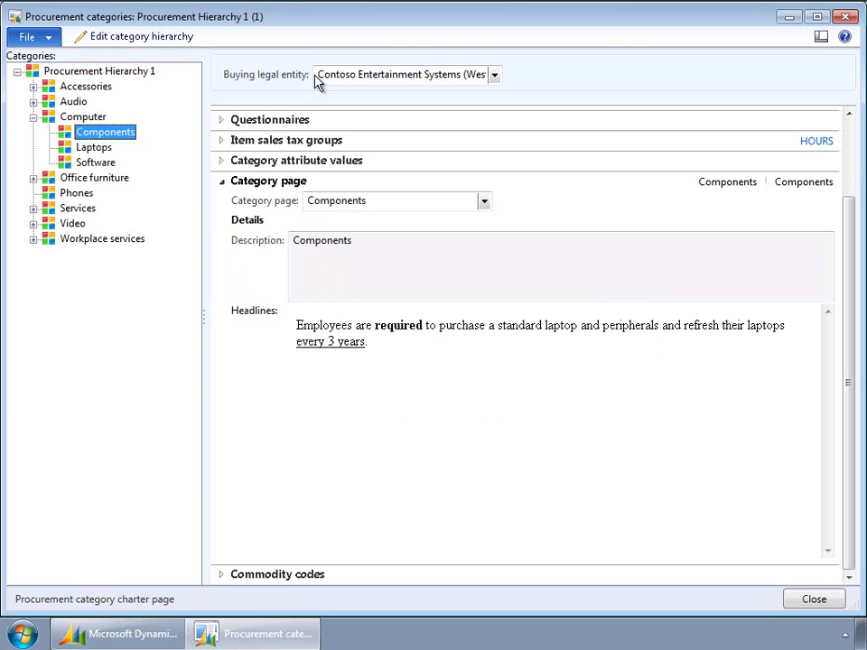
click(224, 183)
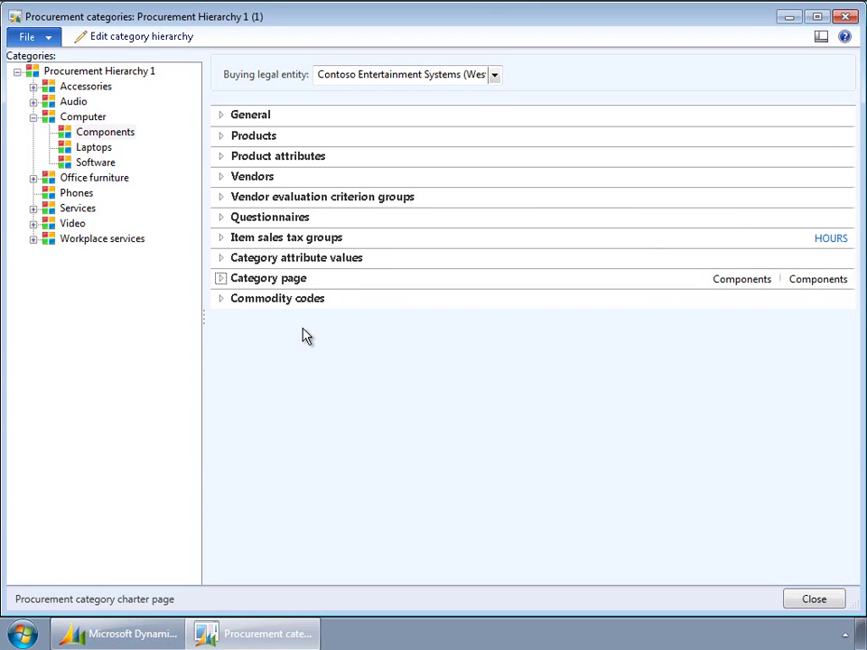
click(223, 299)
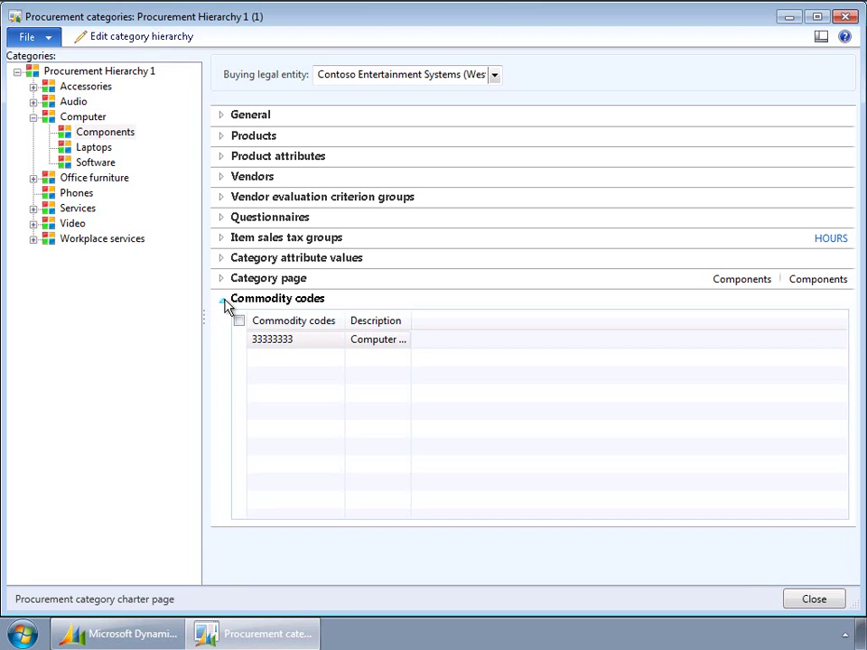
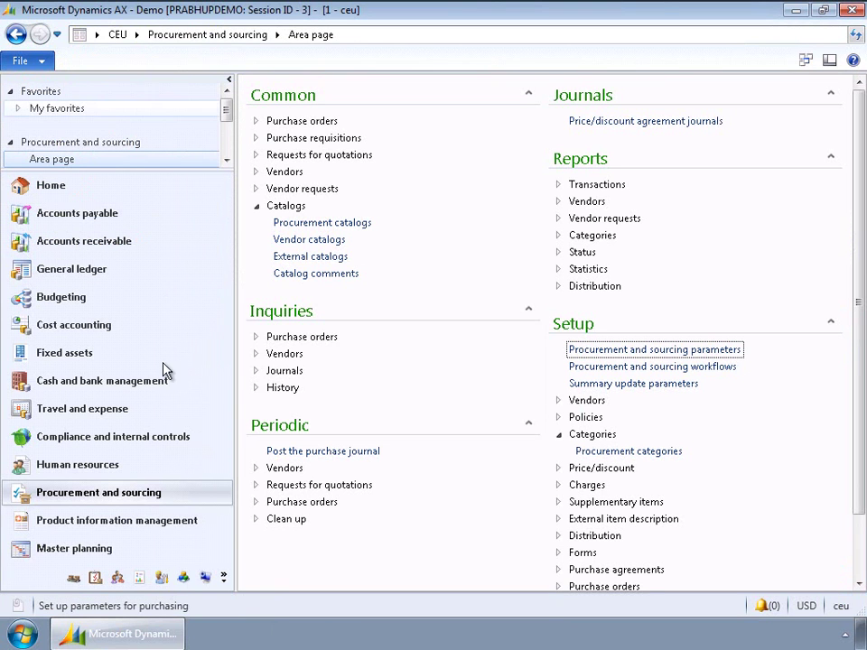
Step: Open the attribute types in Product information management and review the ColorTextDomain values and the CurrencyDomain range
click(97, 524)
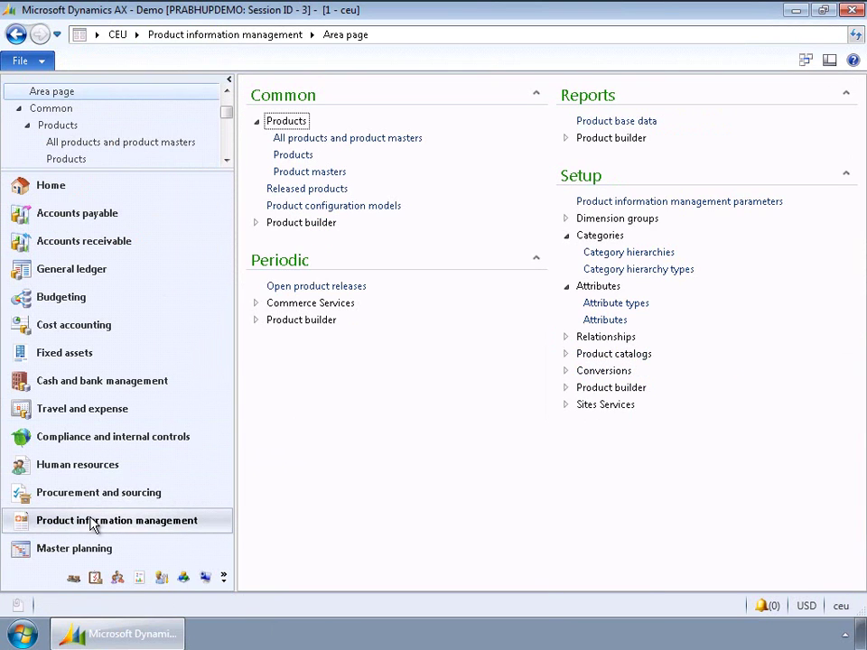
click(628, 305)
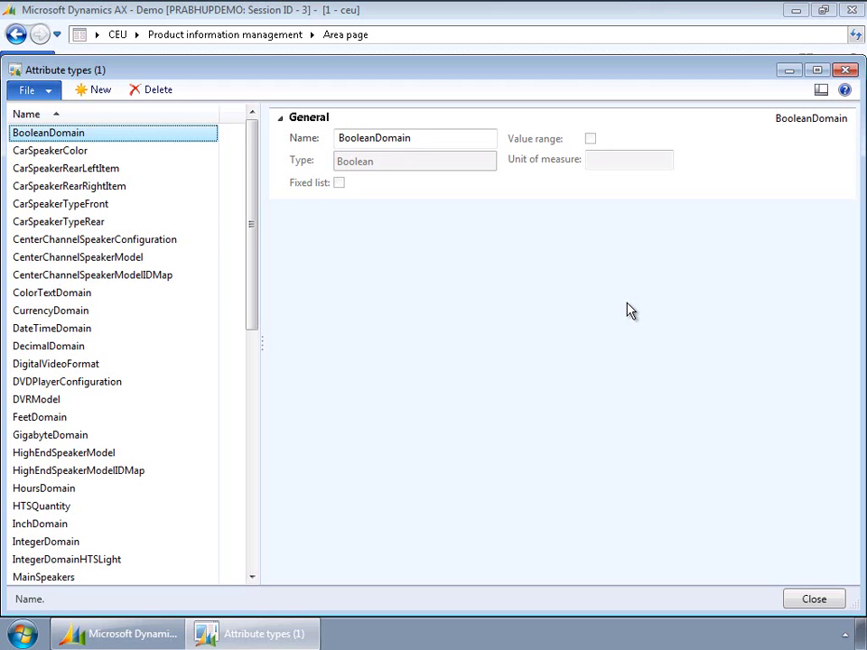
click(58, 298)
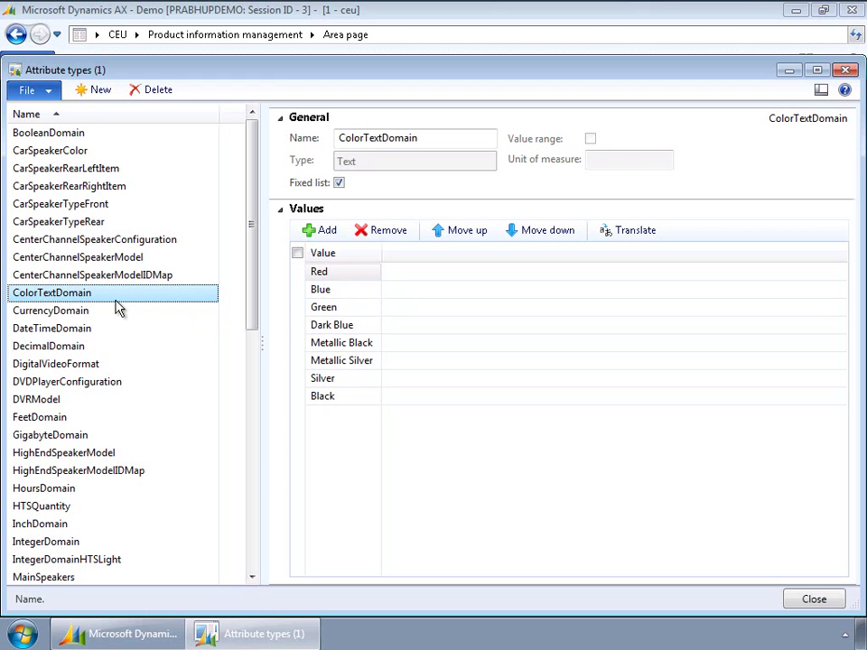
click(91, 313)
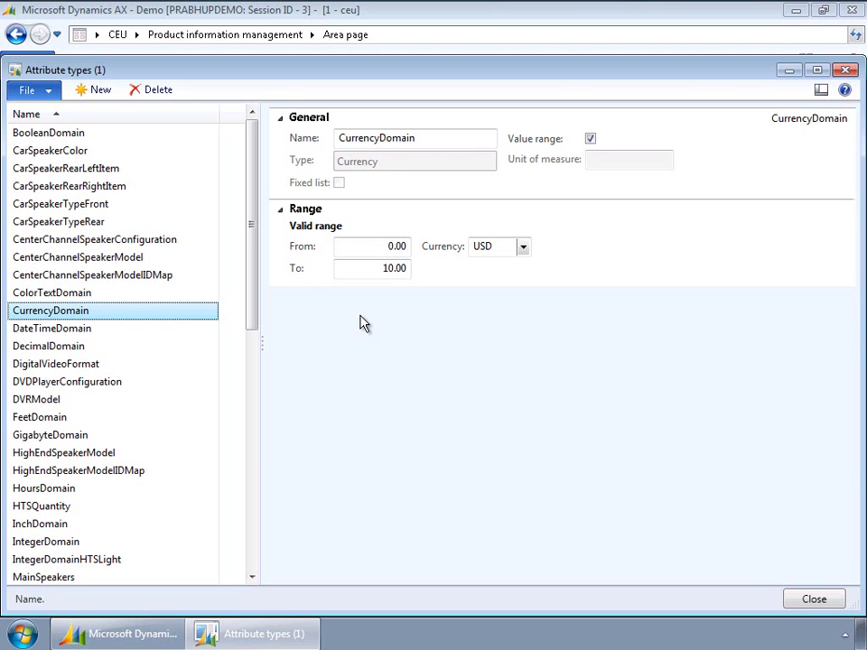
Step: Examine the available units of measure for the FeetDomain attribute type and close the attribute types
click(53, 422)
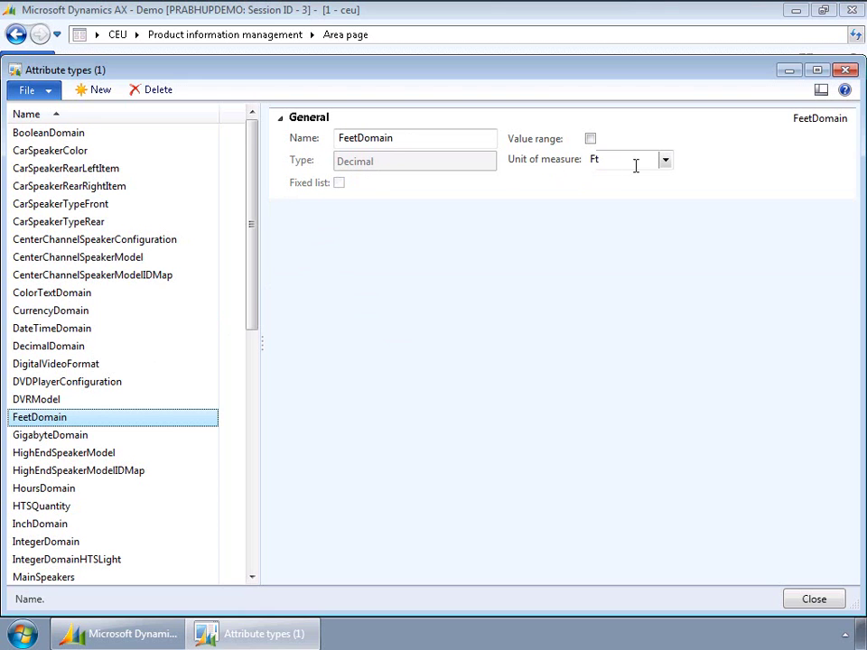
click(665, 164)
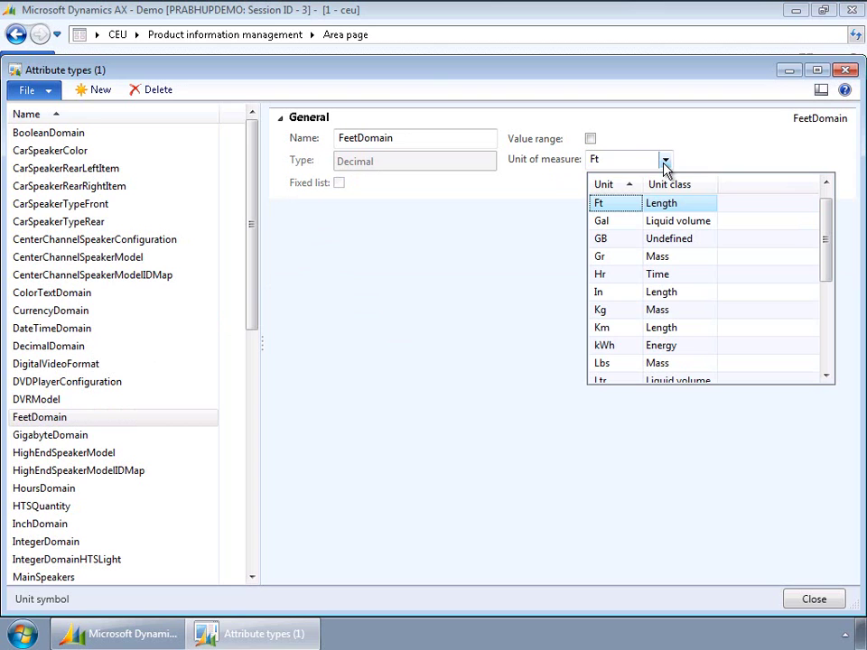
click(665, 164)
click(664, 165)
click(632, 159)
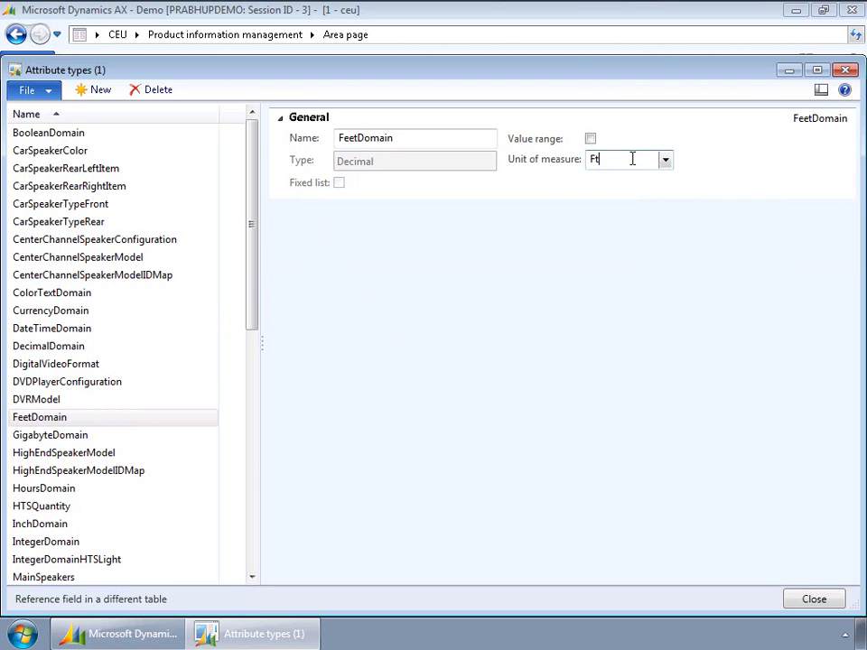
click(799, 603)
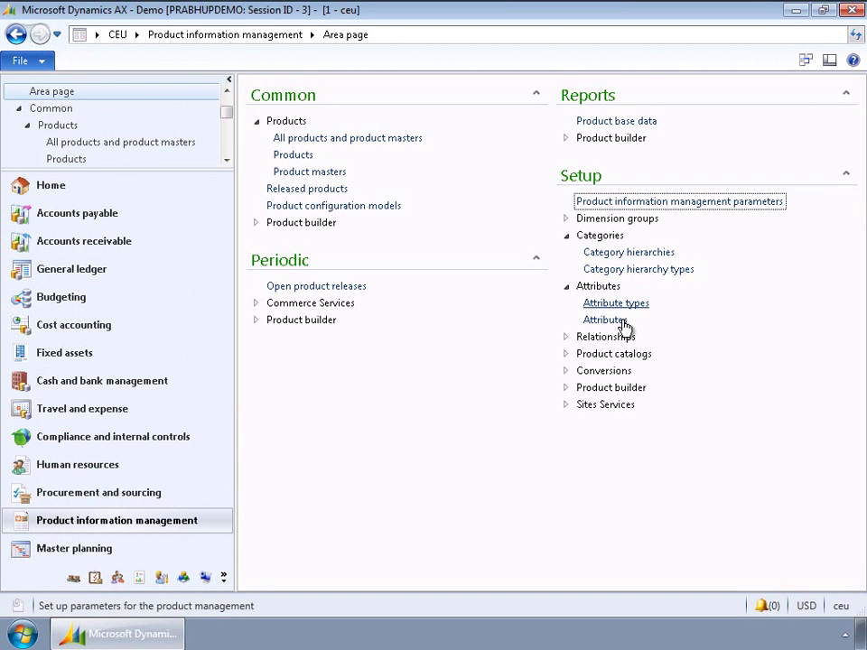
Step: Open the attributes and review the friendly name and default value of CurrencyAttribute
click(619, 321)
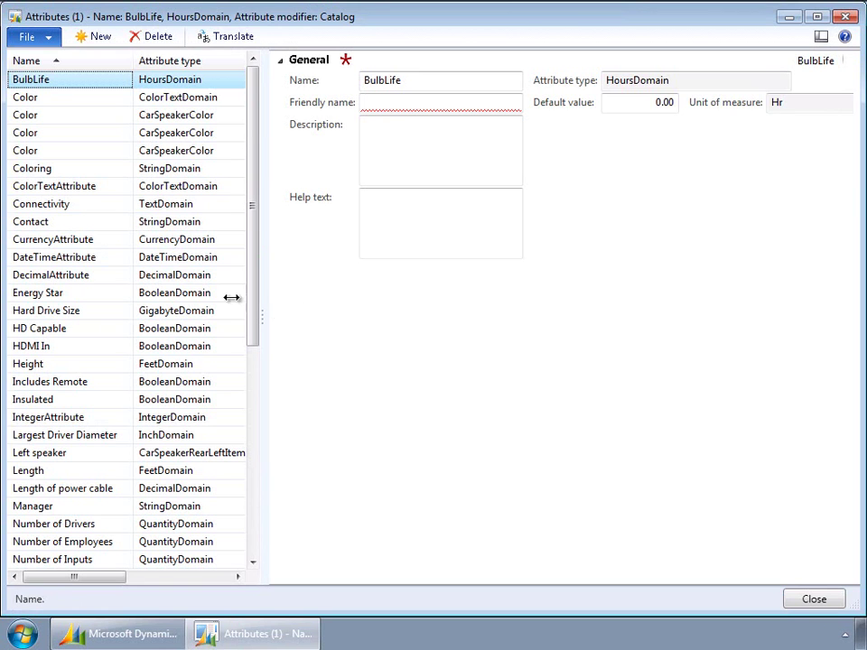
click(100, 244)
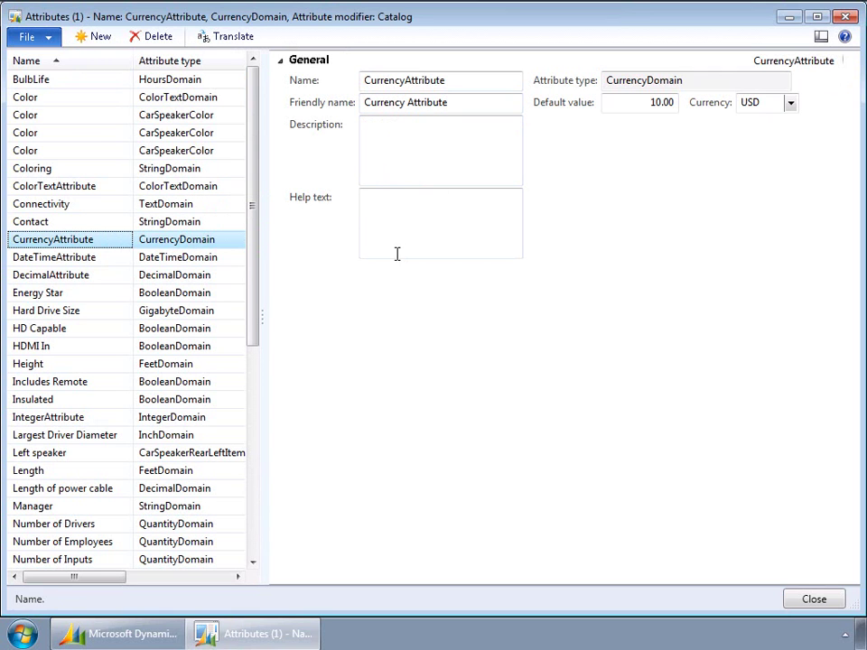
click(463, 105)
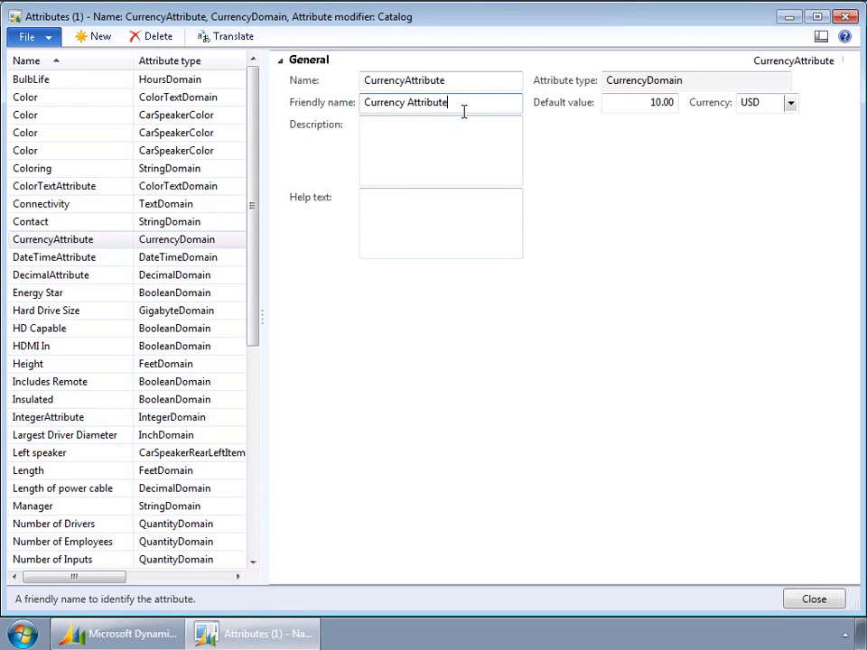
click(642, 106)
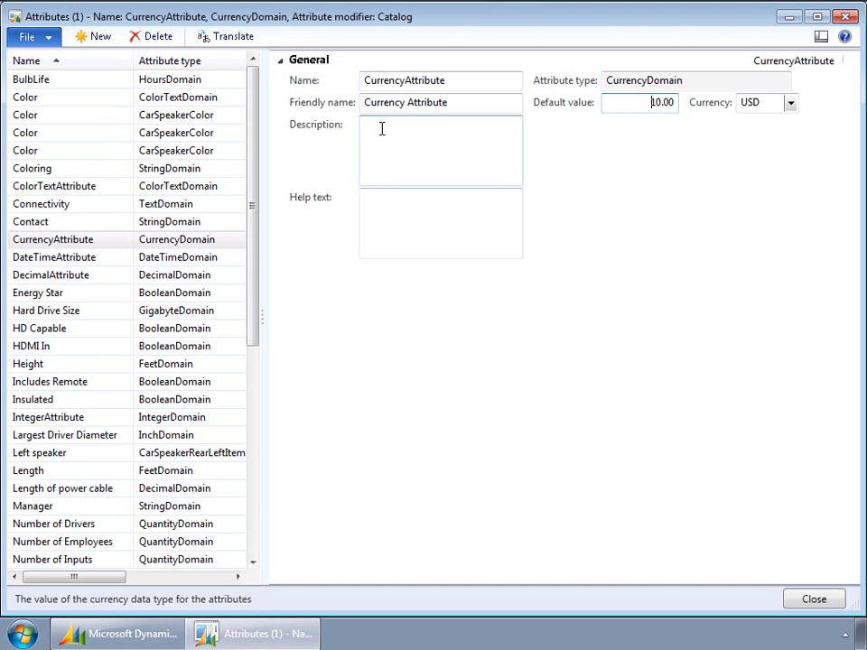
Step: Review the default values of the DateTimeAttribute and Height attributes and close the attributes
click(22, 260)
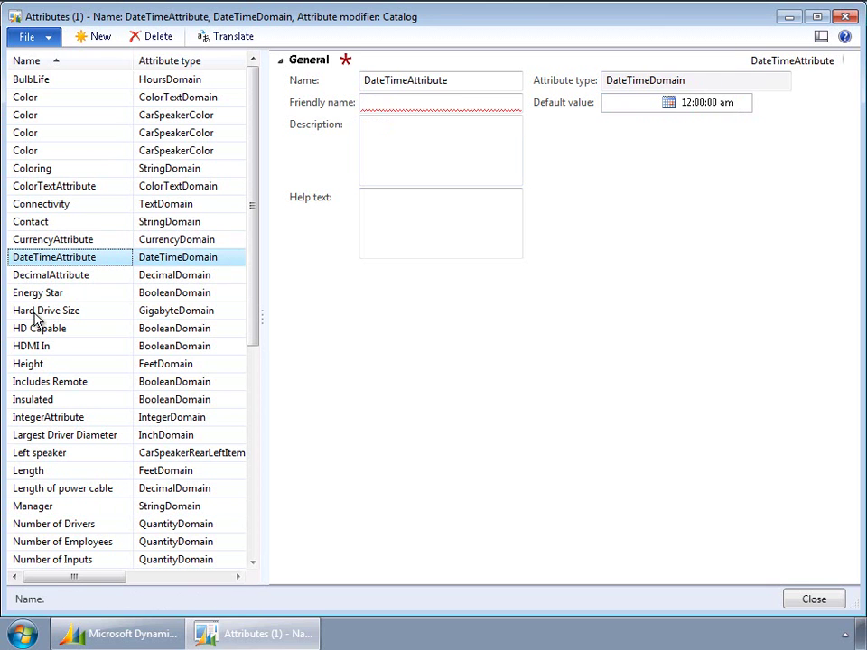
click(82, 367)
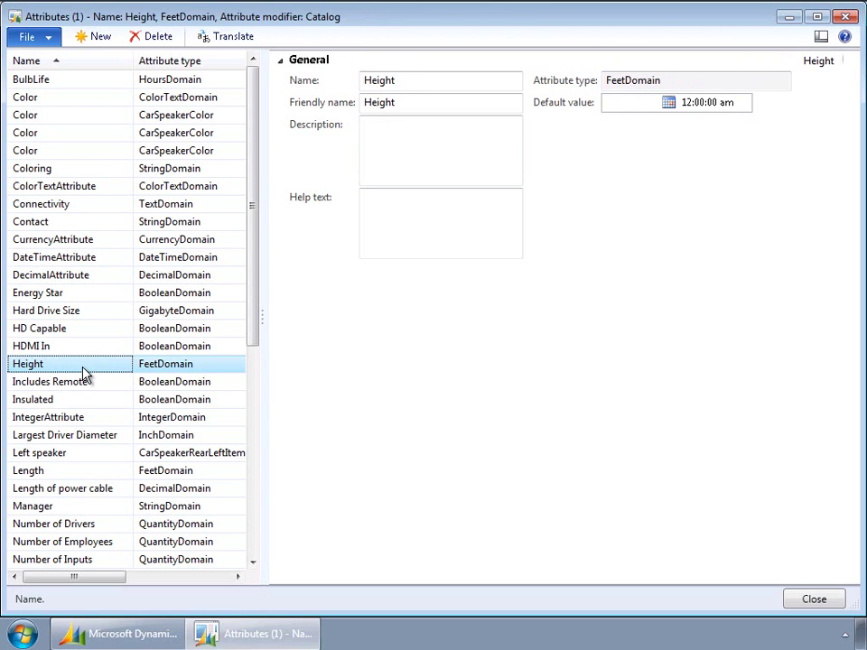
click(625, 103)
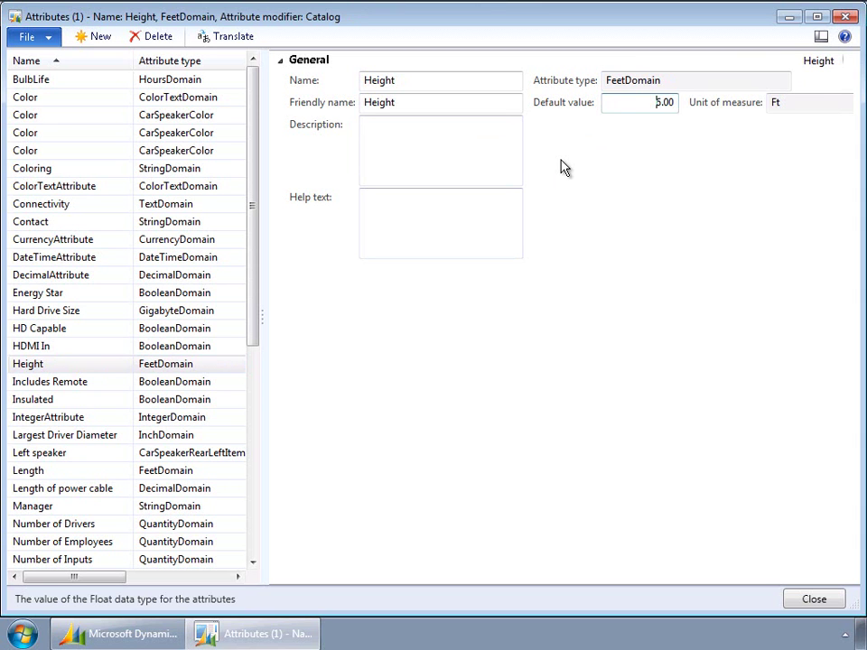
click(801, 601)
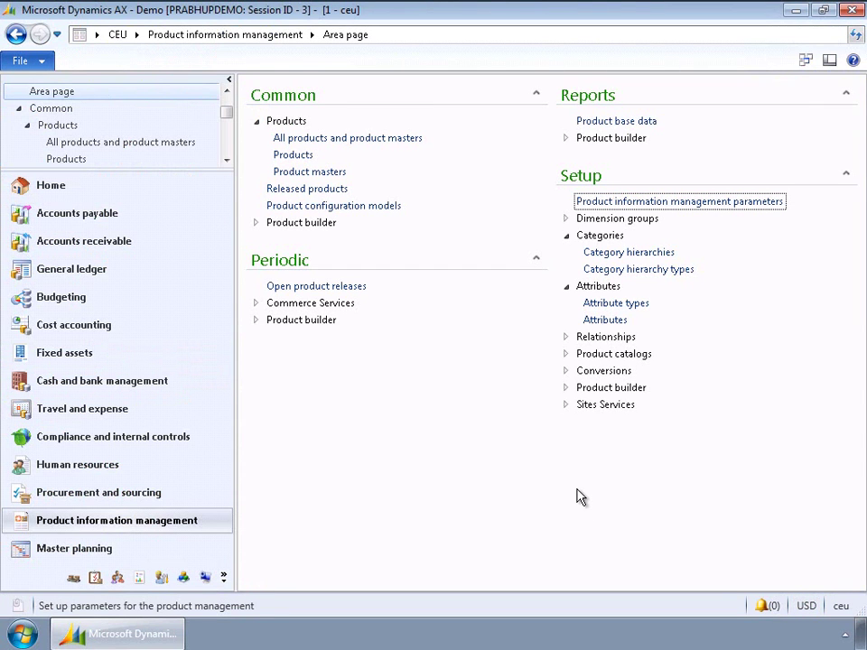
Step: Filter all products and product masters by the name "microsoft" and review the attribute values of the Microsoft Arc Keyboard
click(341, 140)
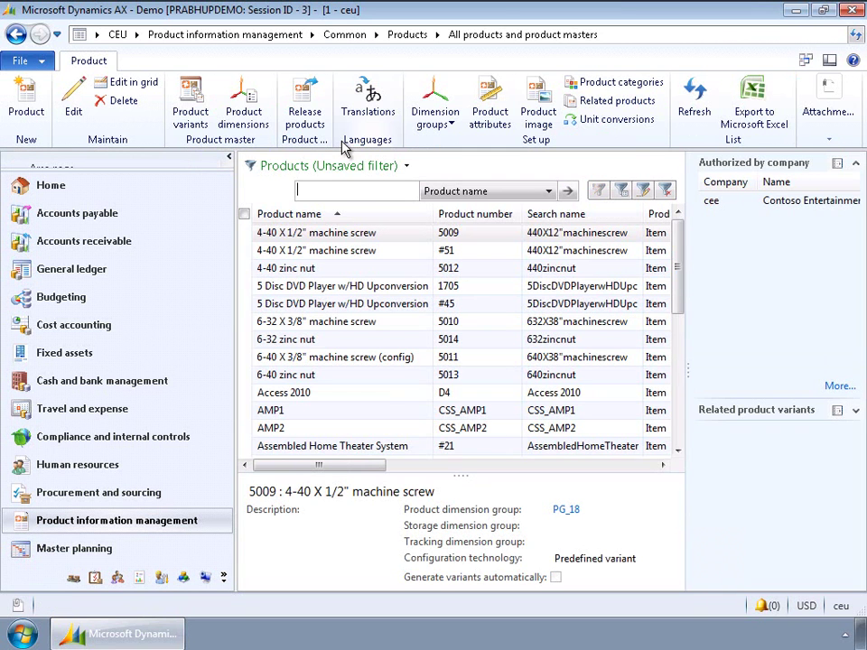
text(microsoft)
key(Return)
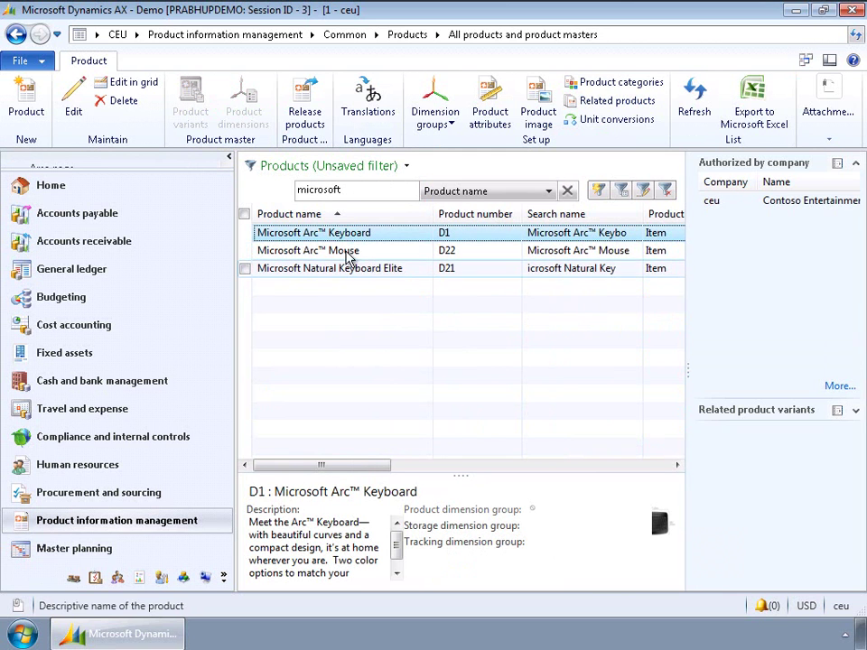
click(490, 103)
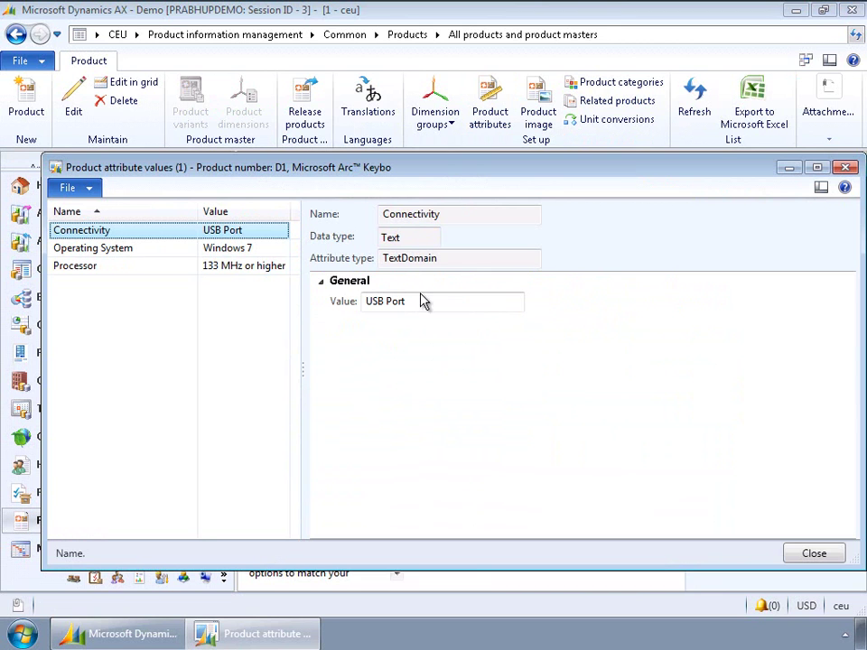
click(185, 251)
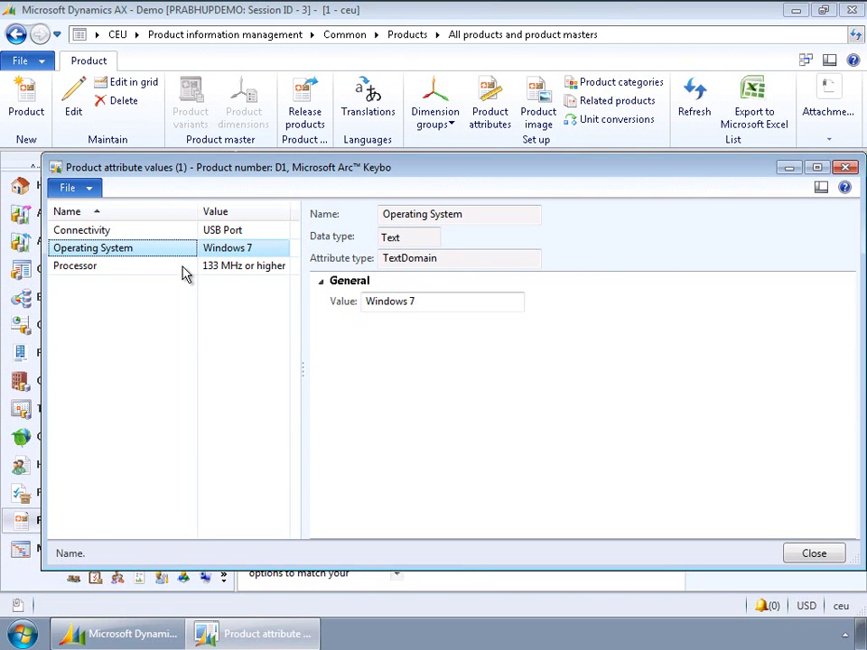
click(185, 268)
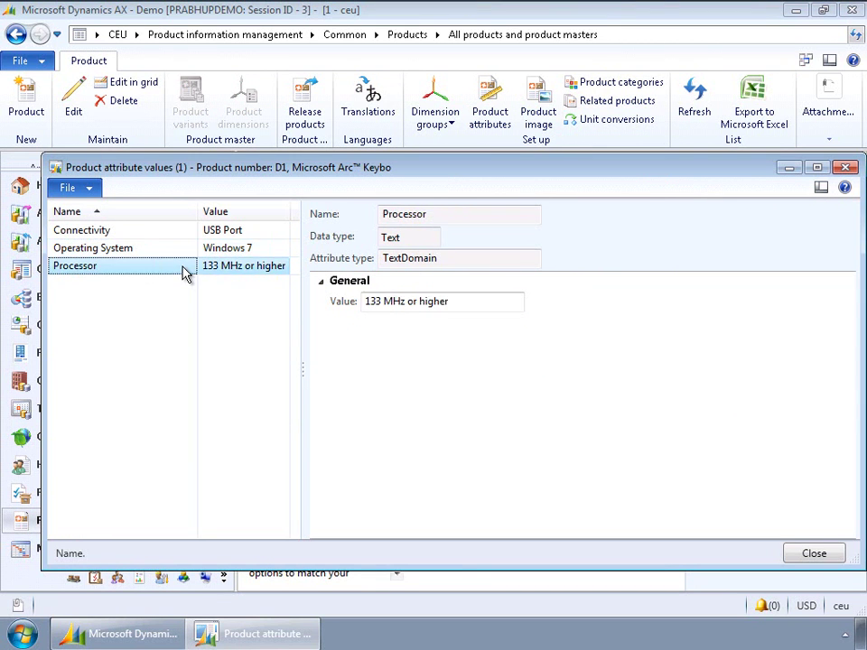
Step: Set the Microsoft Arc Keyboard's Connectivity attribute value to "USB Port - overriden" and close its attribute values
click(184, 233)
click(434, 303)
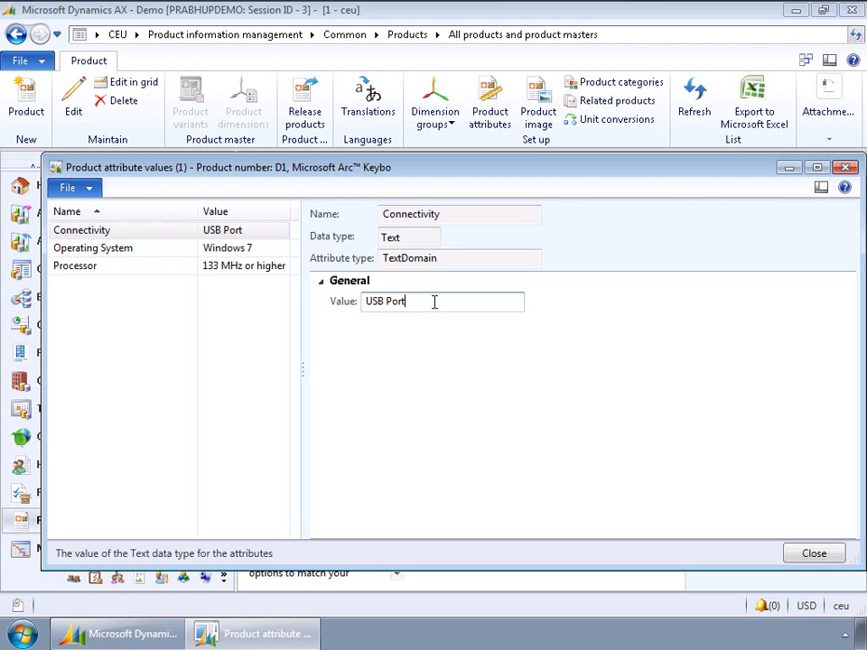
text(- o)
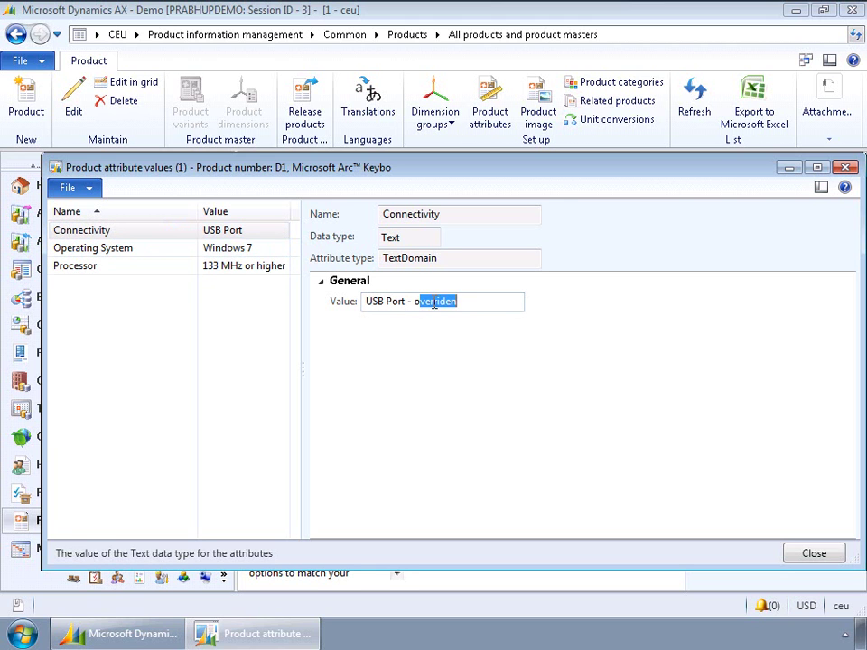
key(Tab)
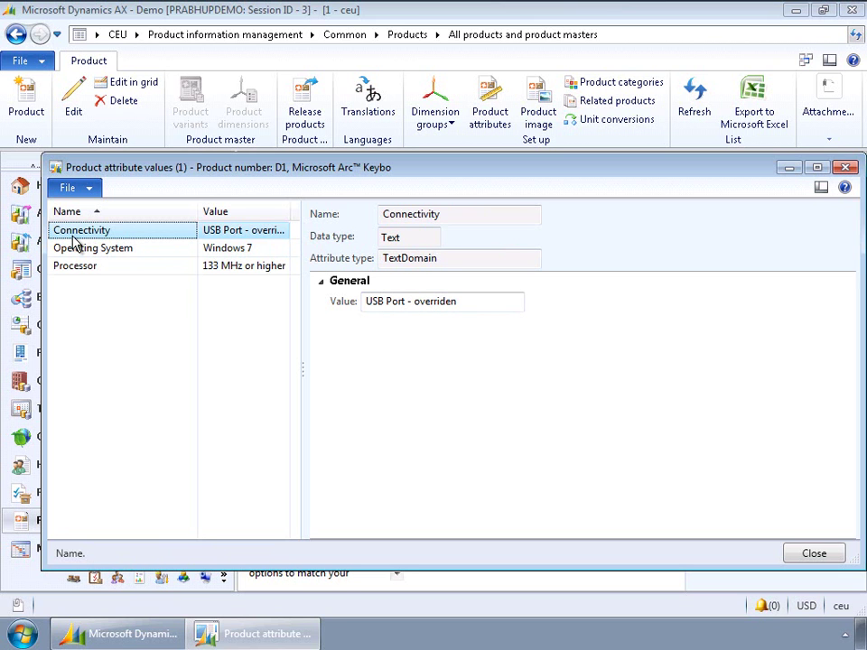
click(812, 555)
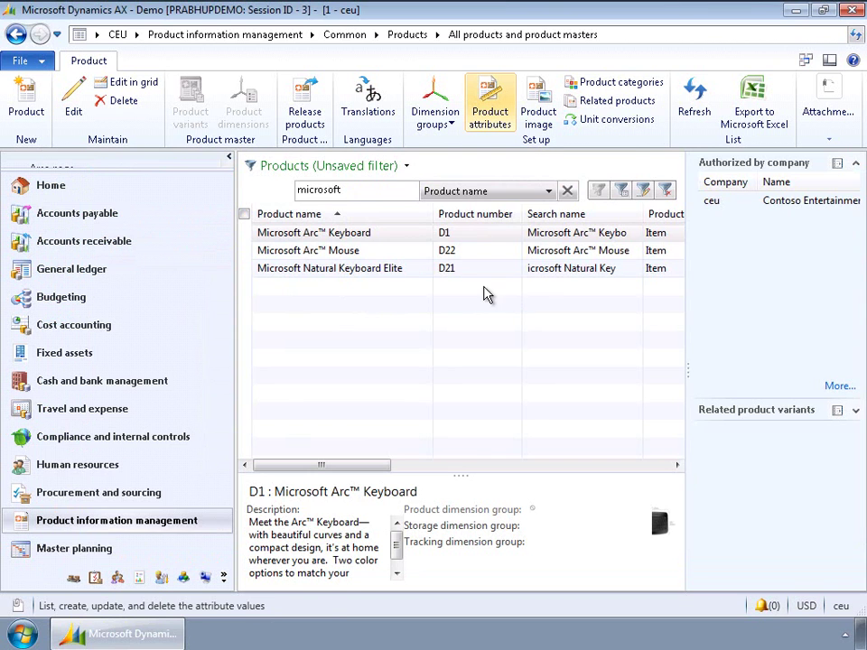
Step: Review the Connectivity and Operating System attribute values of the Microsoft Arc Mouse and return to the Product information management area page
click(364, 258)
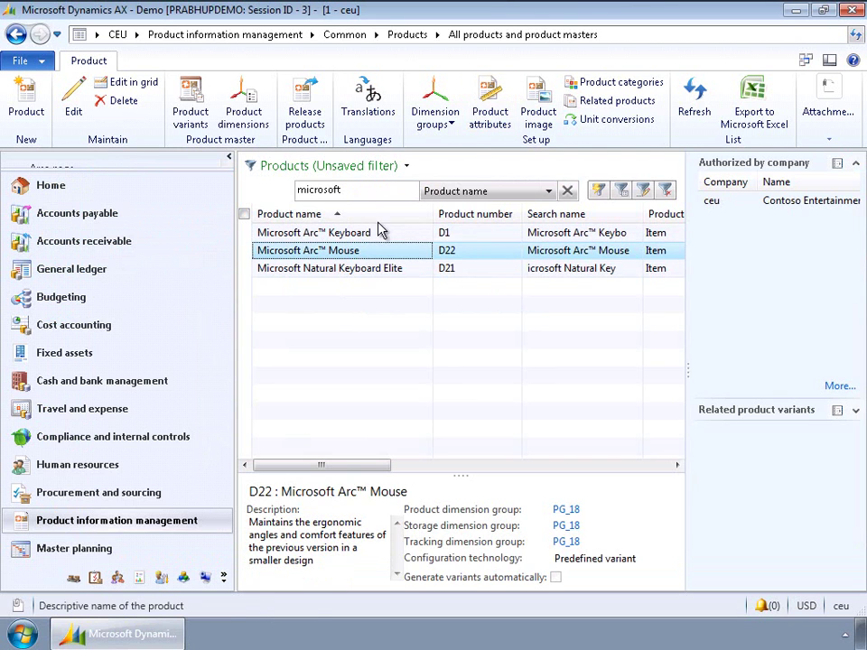
click(491, 116)
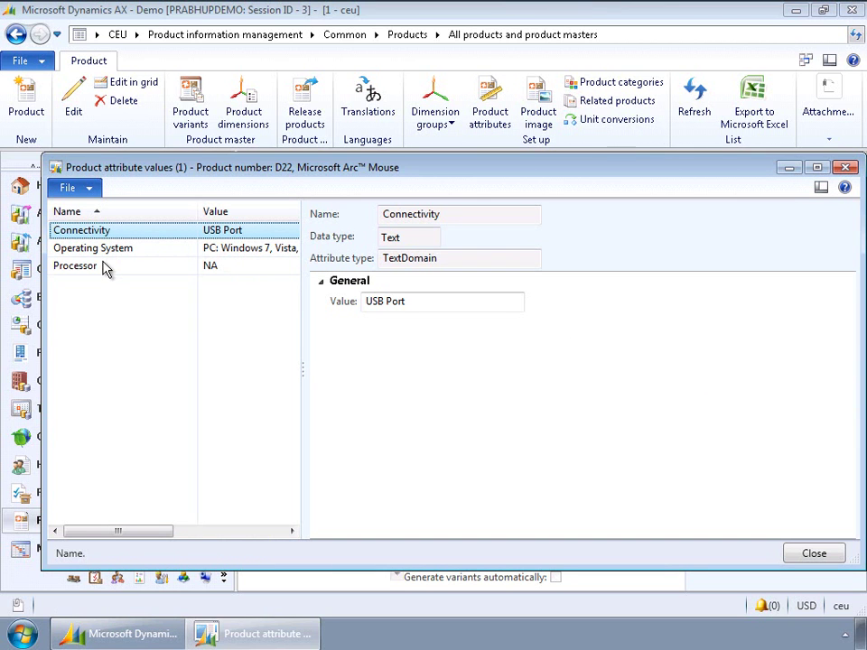
click(420, 300)
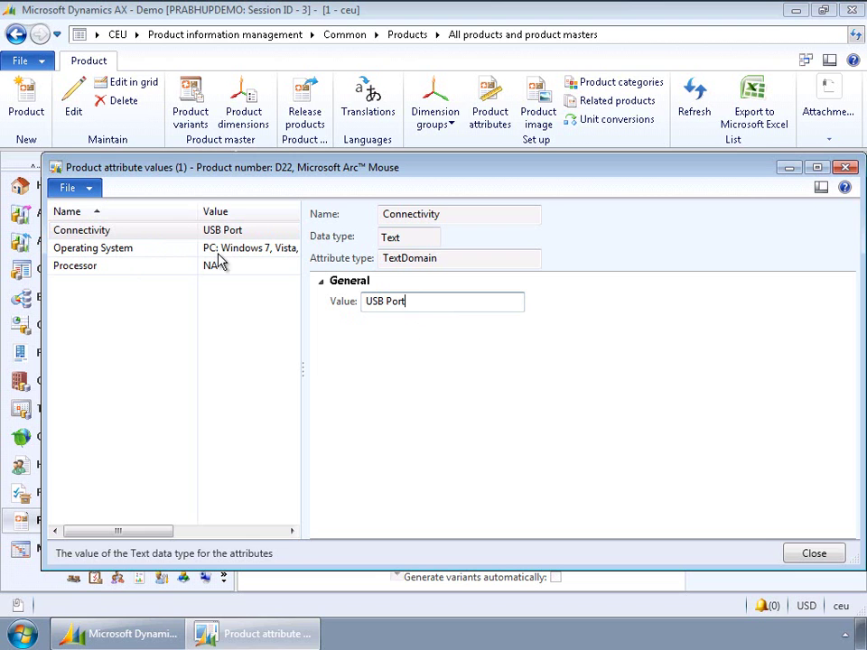
click(132, 256)
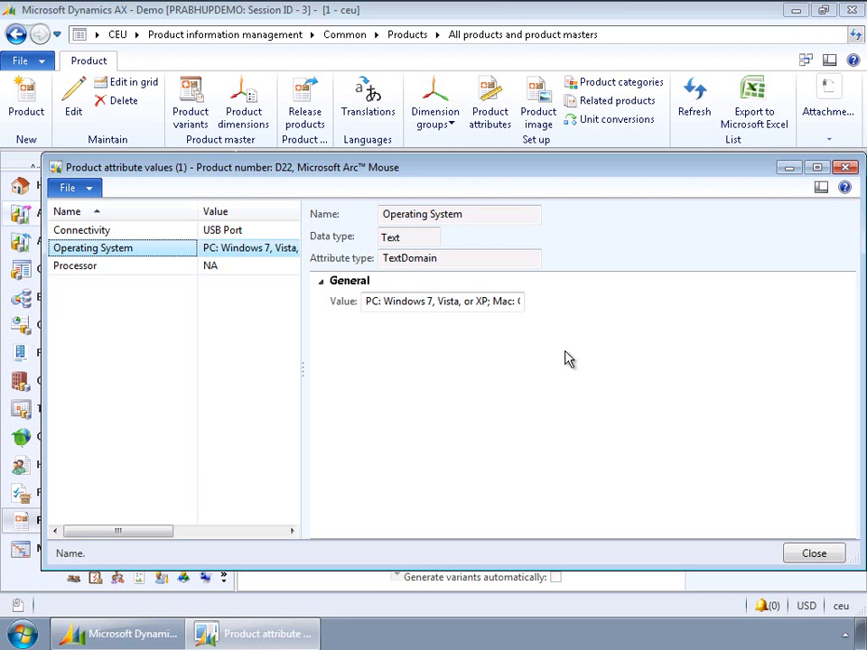
click(795, 554)
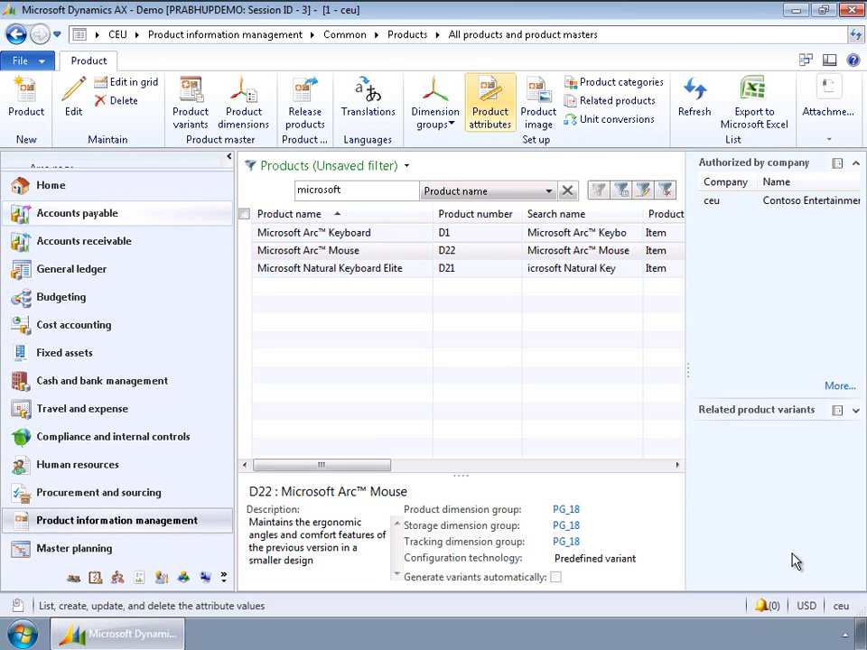
click(168, 37)
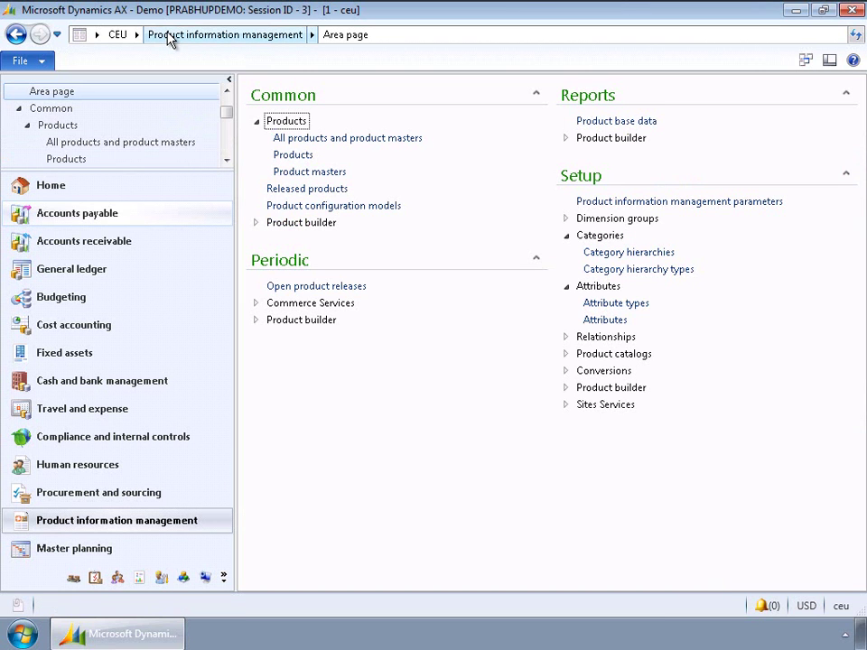